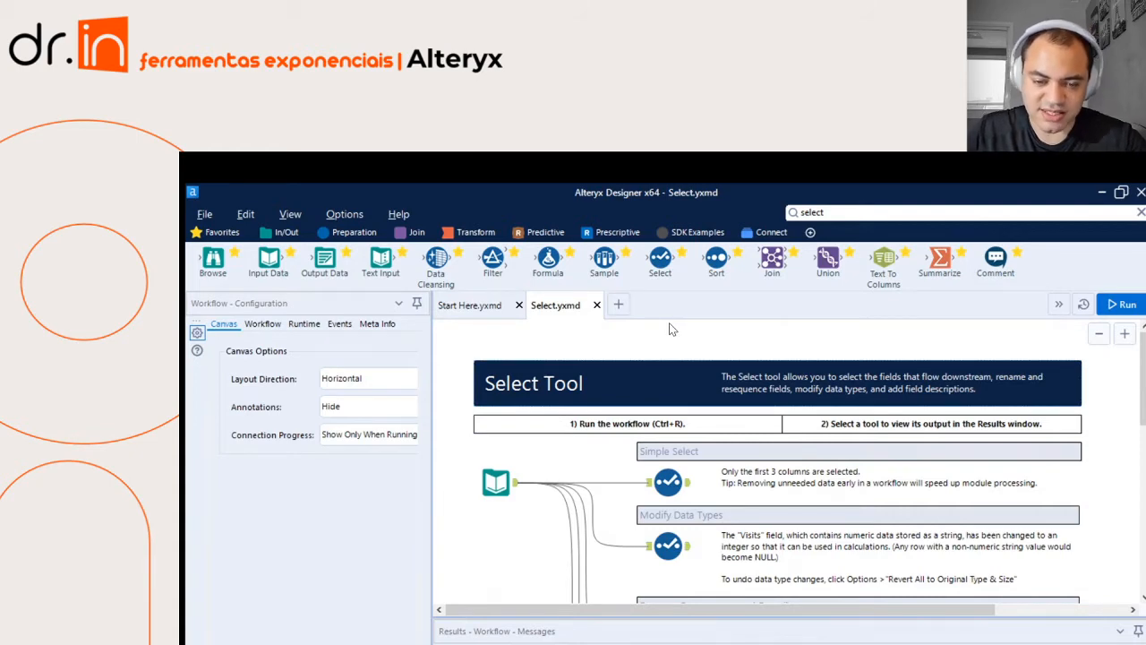
# Step: Examine the configurations of the customer file input and the example Select tools, from Simple Select through Add Field Name Prefix
pyautogui.click(496, 479)
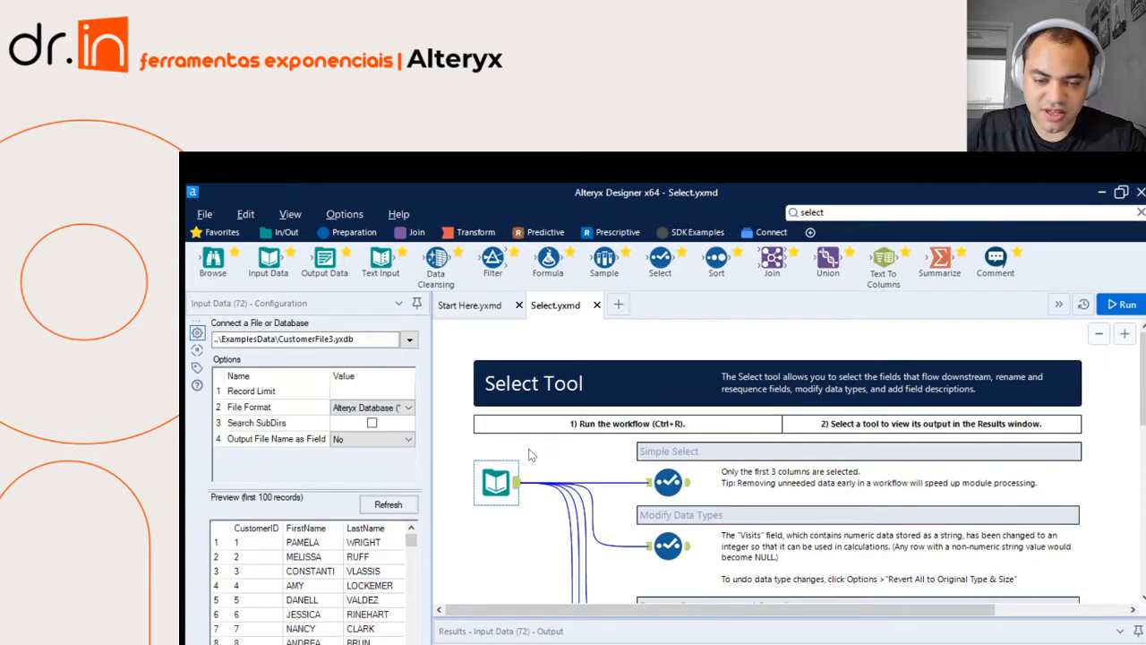
pyautogui.scroll(-5, 529, 455)
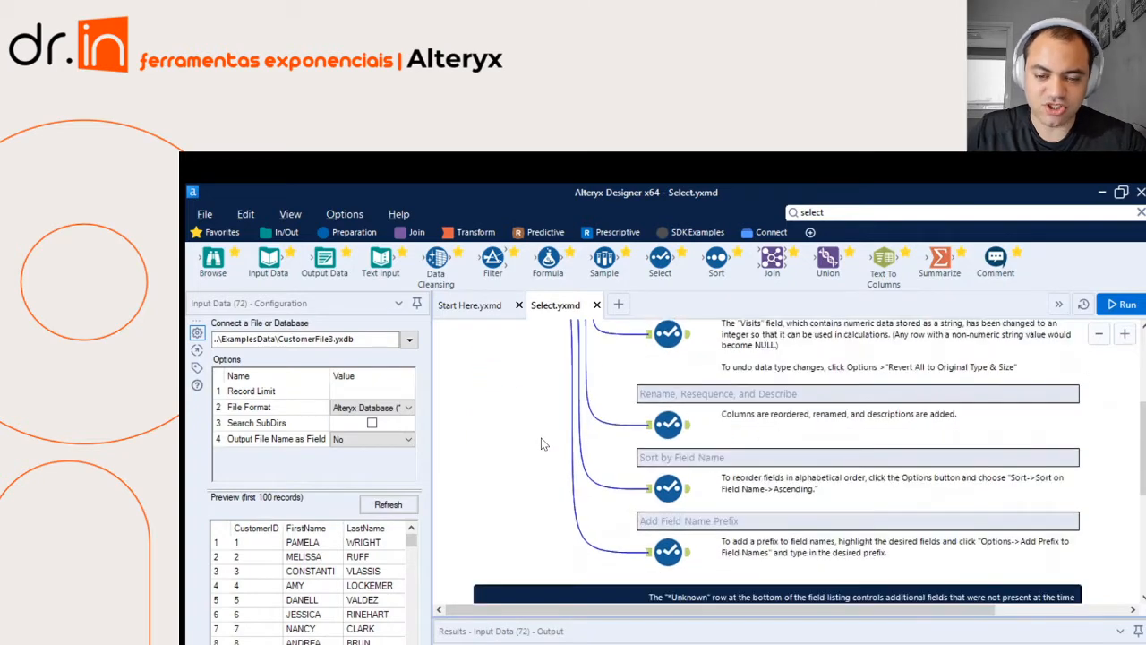
pyautogui.scroll(4, 541, 443)
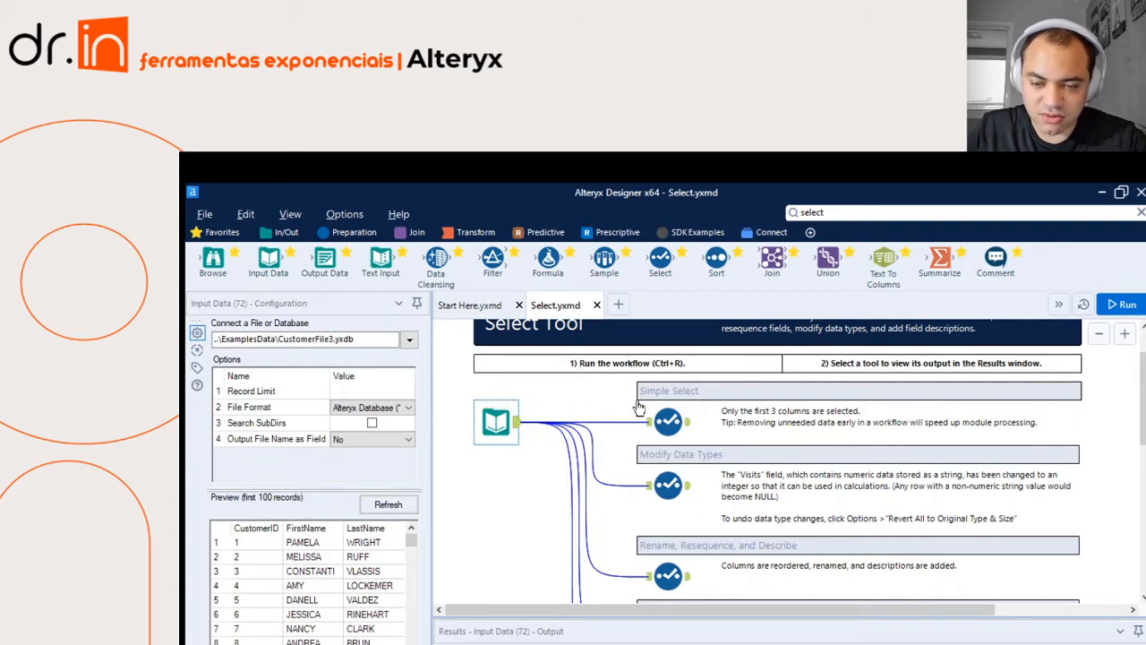
pyautogui.click(666, 413)
pyautogui.click(667, 484)
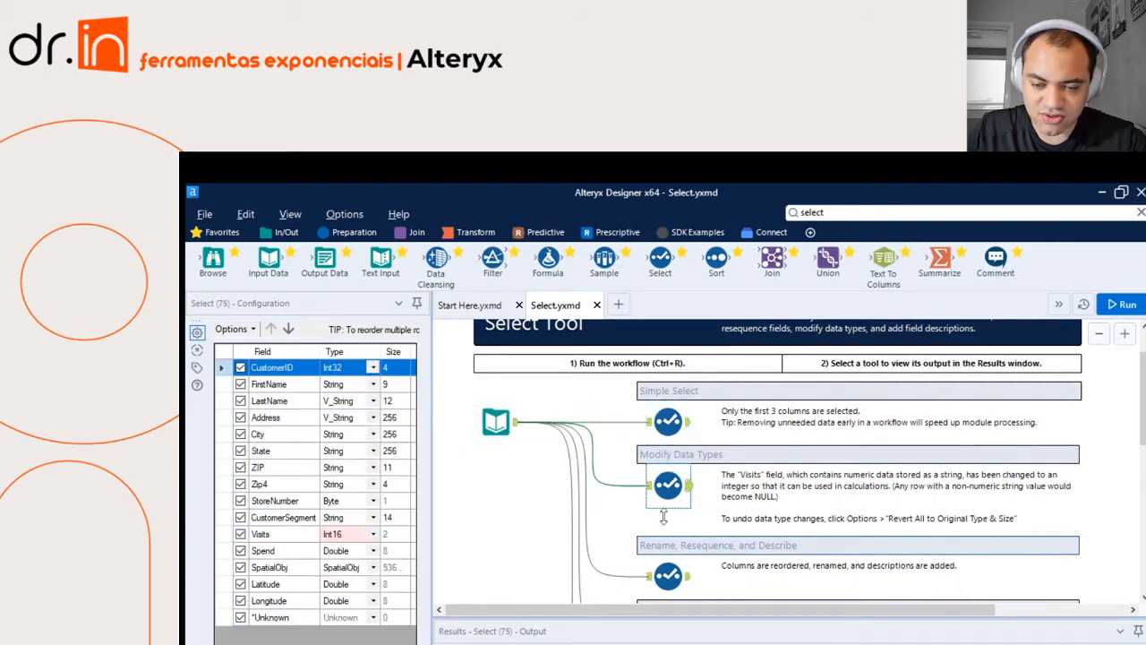
pyautogui.scroll(-1, 669, 516)
pyautogui.click(667, 544)
pyautogui.scroll(-1, 669, 546)
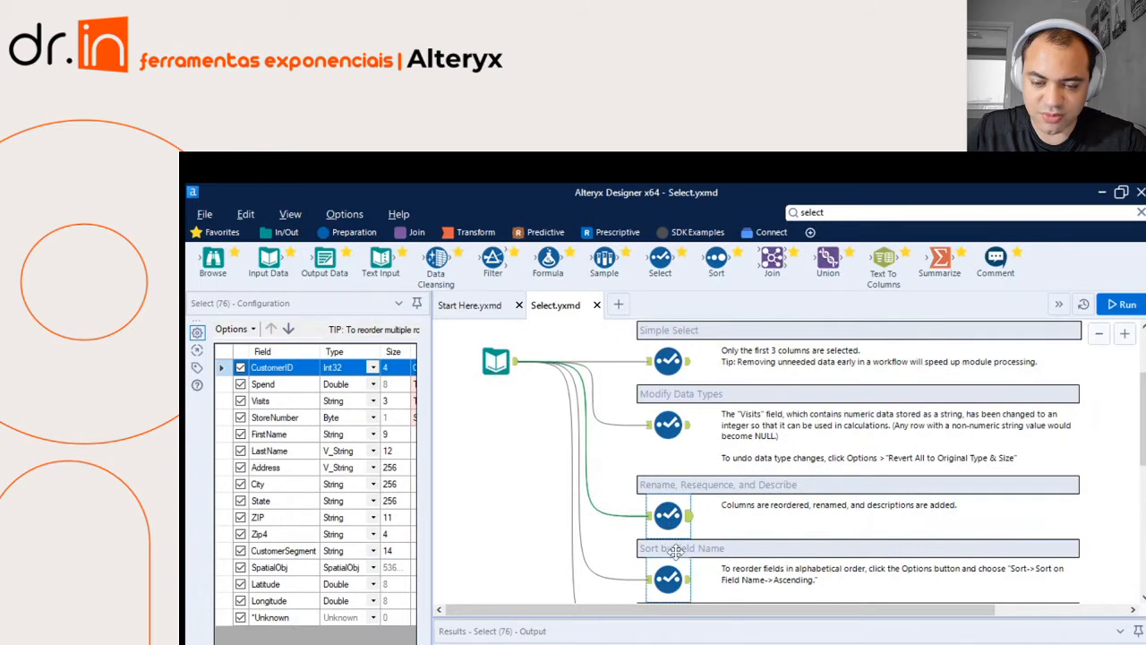
pyautogui.click(673, 550)
pyautogui.scroll(-2, 673, 550)
pyautogui.click(669, 542)
pyautogui.scroll(6, 670, 537)
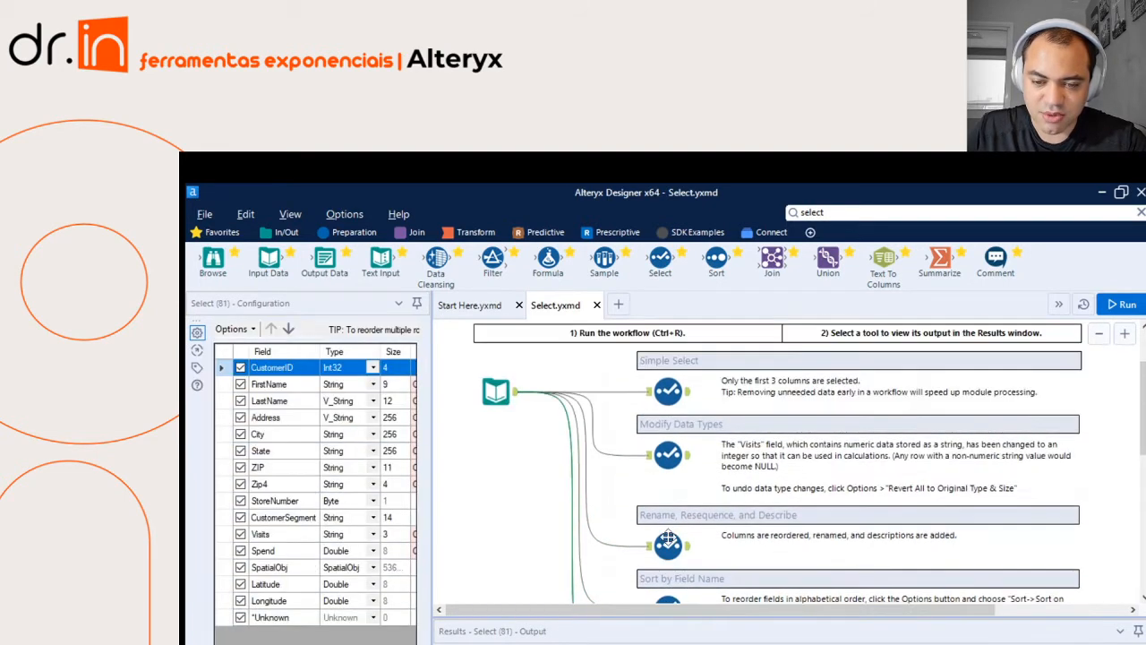
# Step: Open the Simple Select example's configuration and widen it to show the Rename and Description columns
pyautogui.click(667, 430)
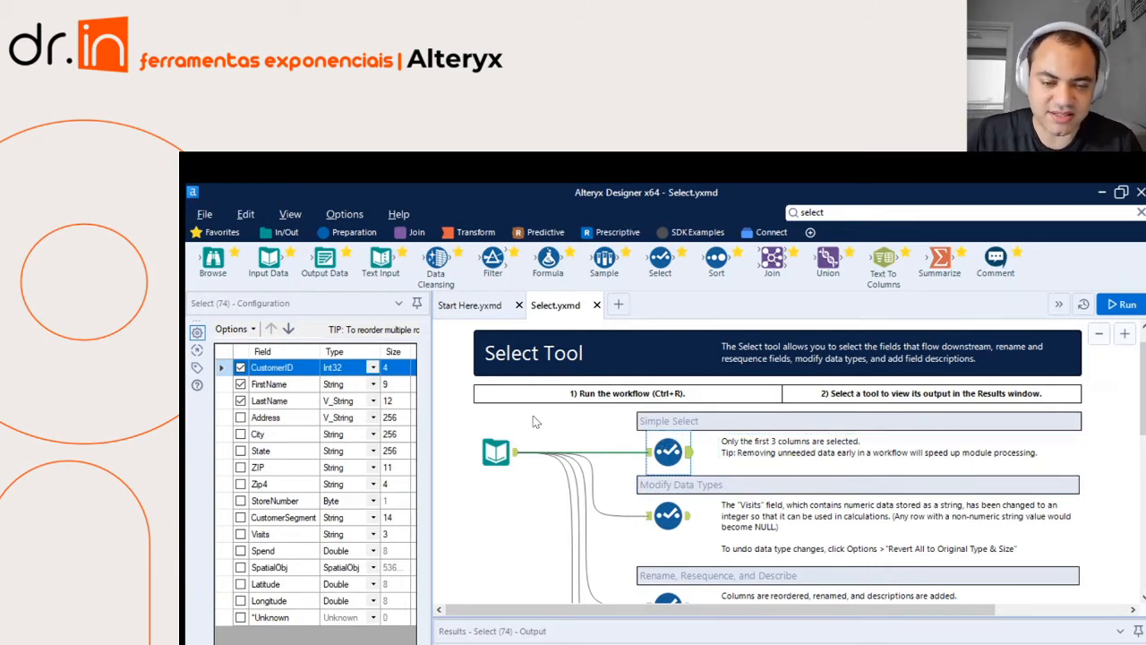
pyautogui.moveTo(438, 421); pyautogui.dragTo(551, 421)
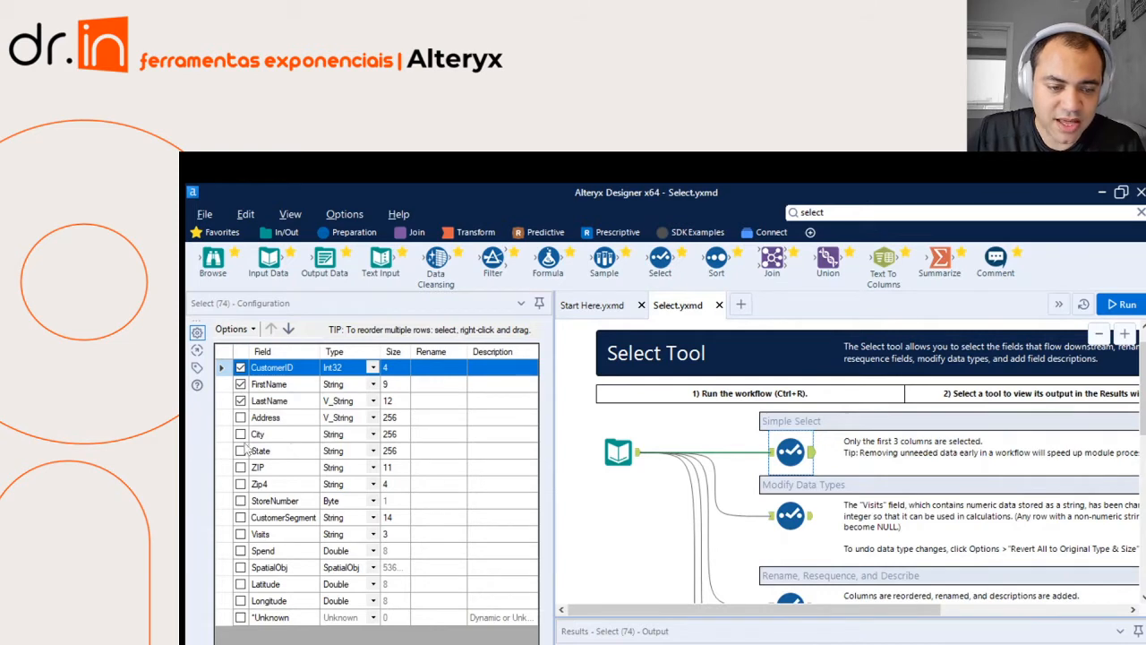
pyautogui.click(648, 452)
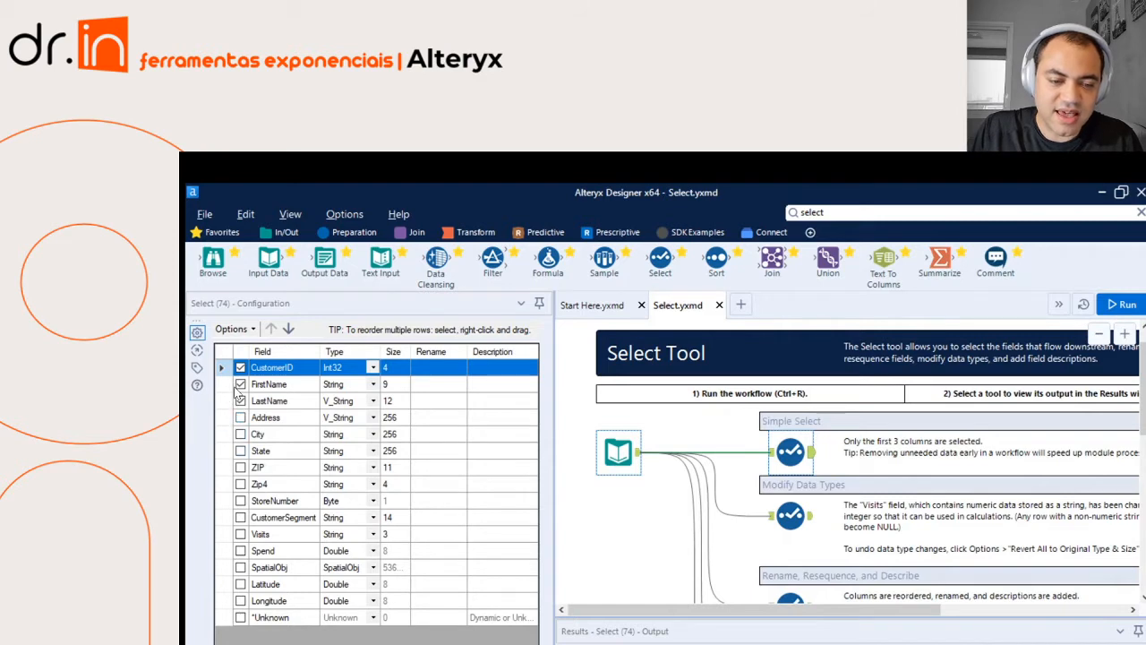
# Step: Include all remaining fields, from Address through *Unknown, in the Simple Select tool's output
pyautogui.click(240, 417)
pyautogui.click(239, 434)
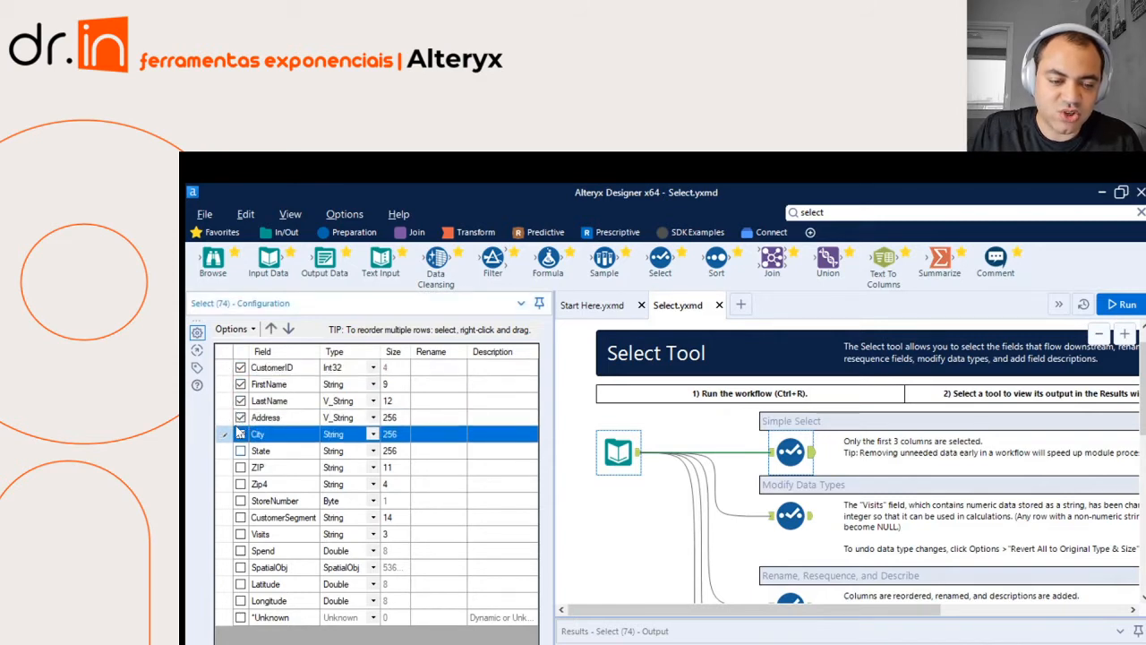
pyautogui.click(240, 450)
pyautogui.click(240, 466)
pyautogui.click(240, 483)
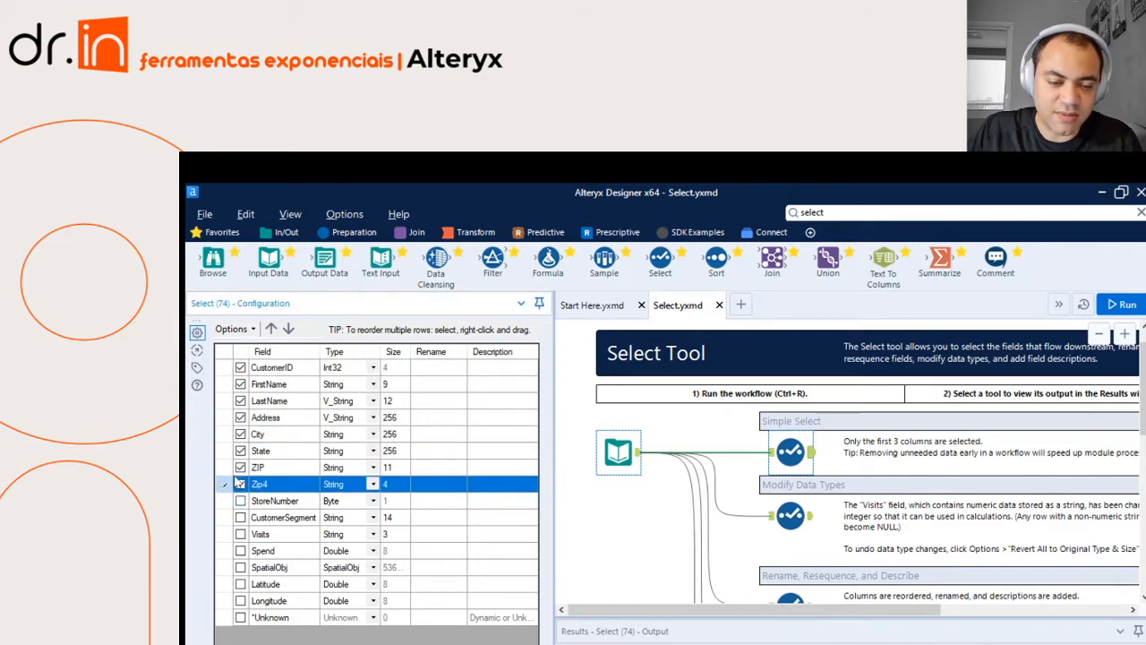
pyautogui.click(240, 501)
pyautogui.click(240, 517)
pyautogui.click(240, 534)
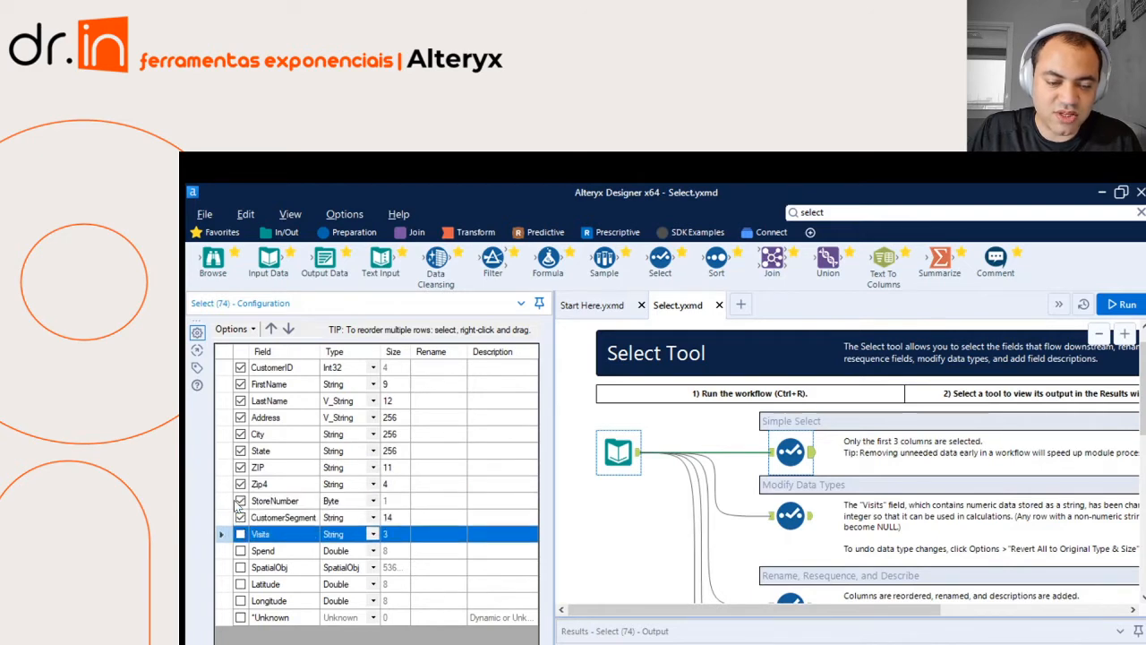
pyautogui.click(240, 550)
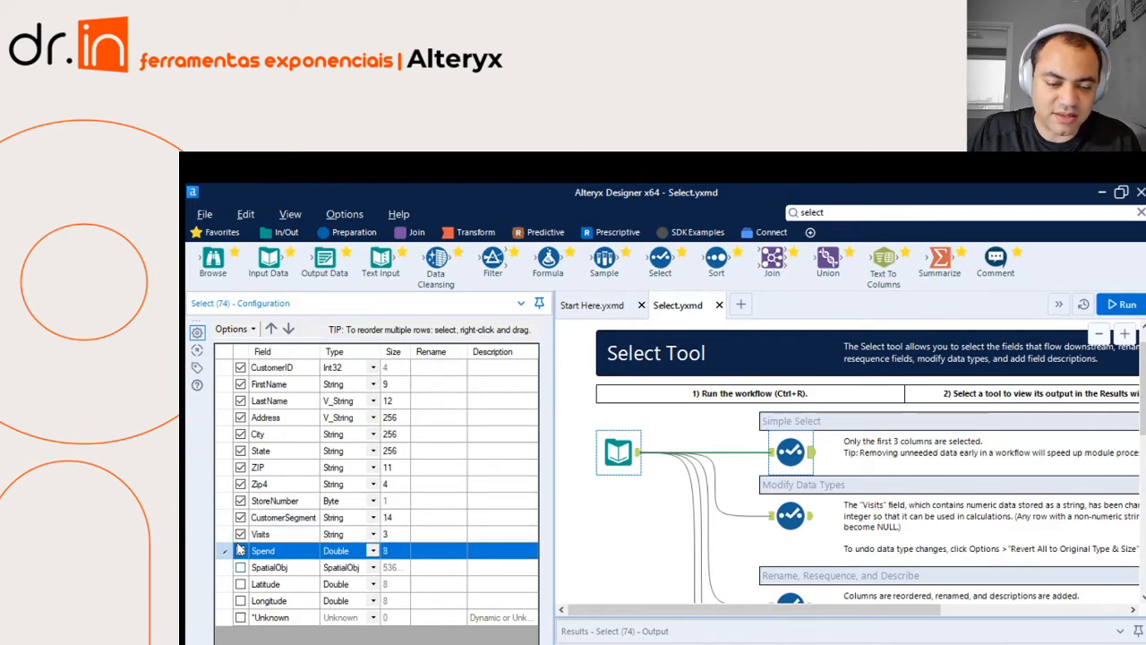
pyautogui.click(240, 566)
pyautogui.click(240, 583)
pyautogui.click(240, 600)
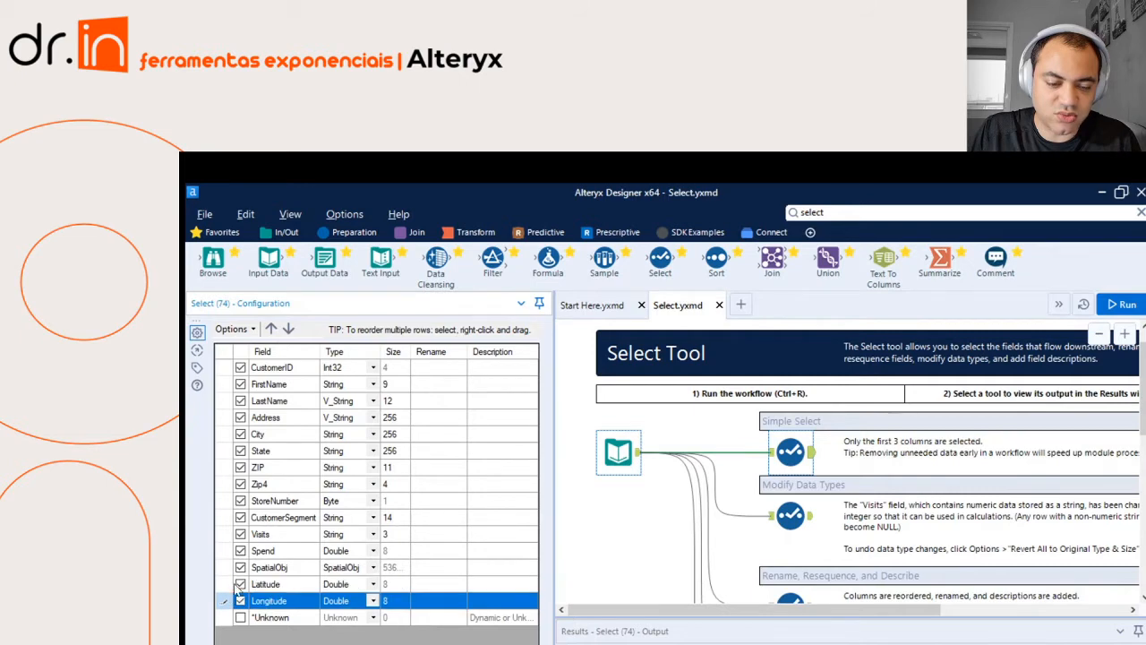
pyautogui.click(240, 617)
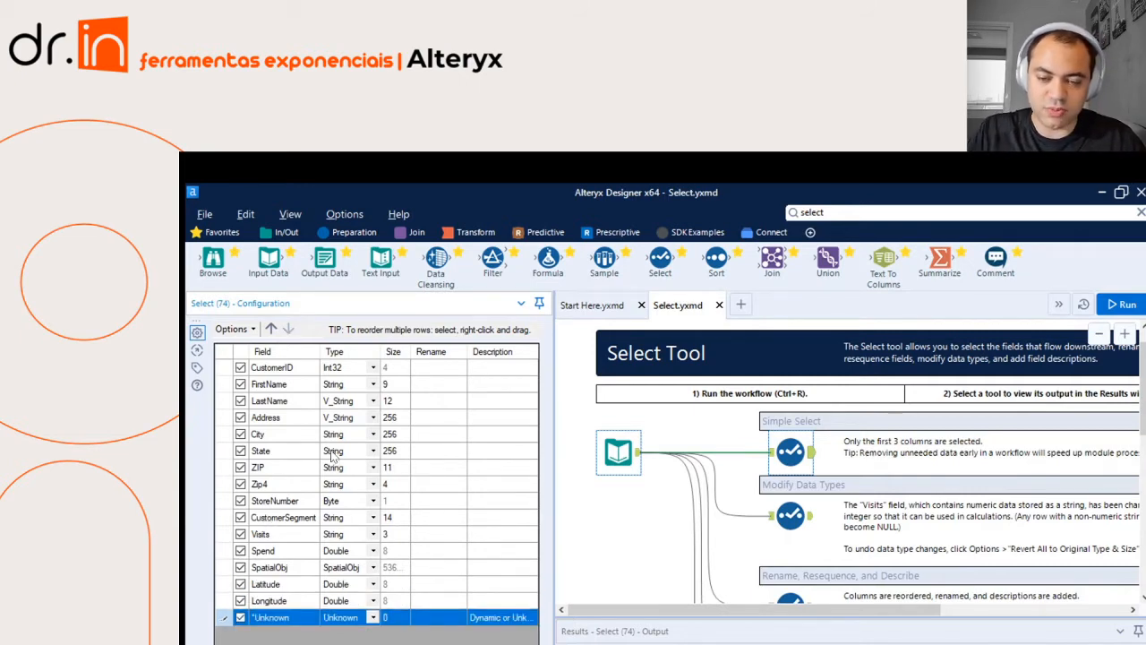
# Step: Run the workflow and enlarge the results area to review every output field of the Simple Select tool
pyautogui.hotkey('ctrl', 'r')
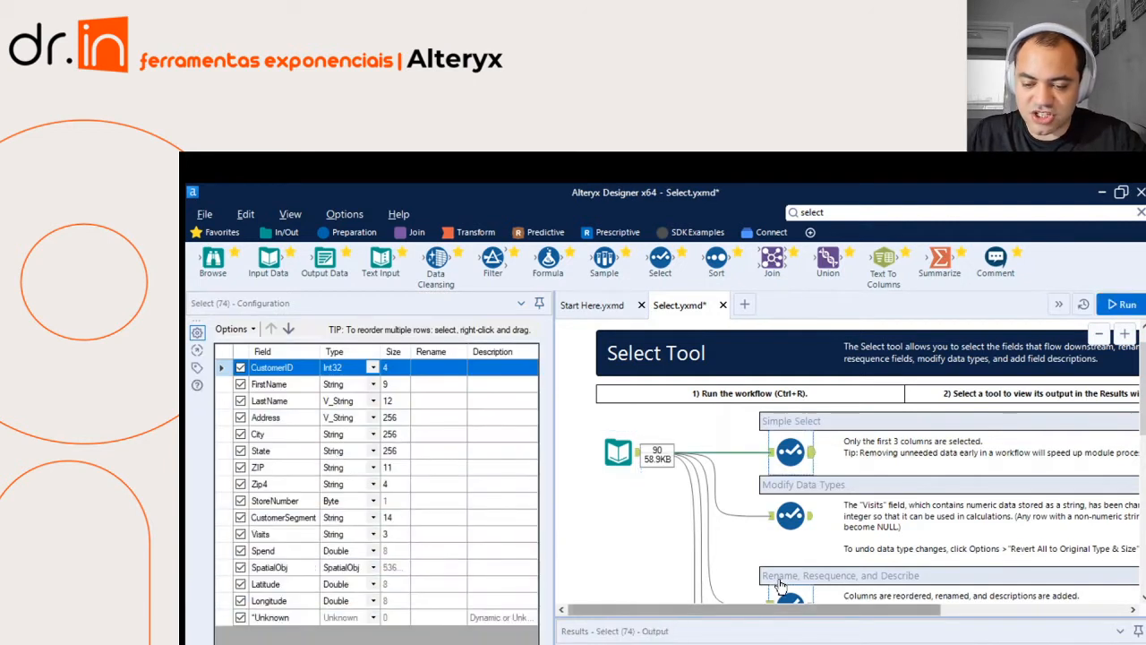
pyautogui.moveTo(788, 620); pyautogui.dragTo(795, 472)
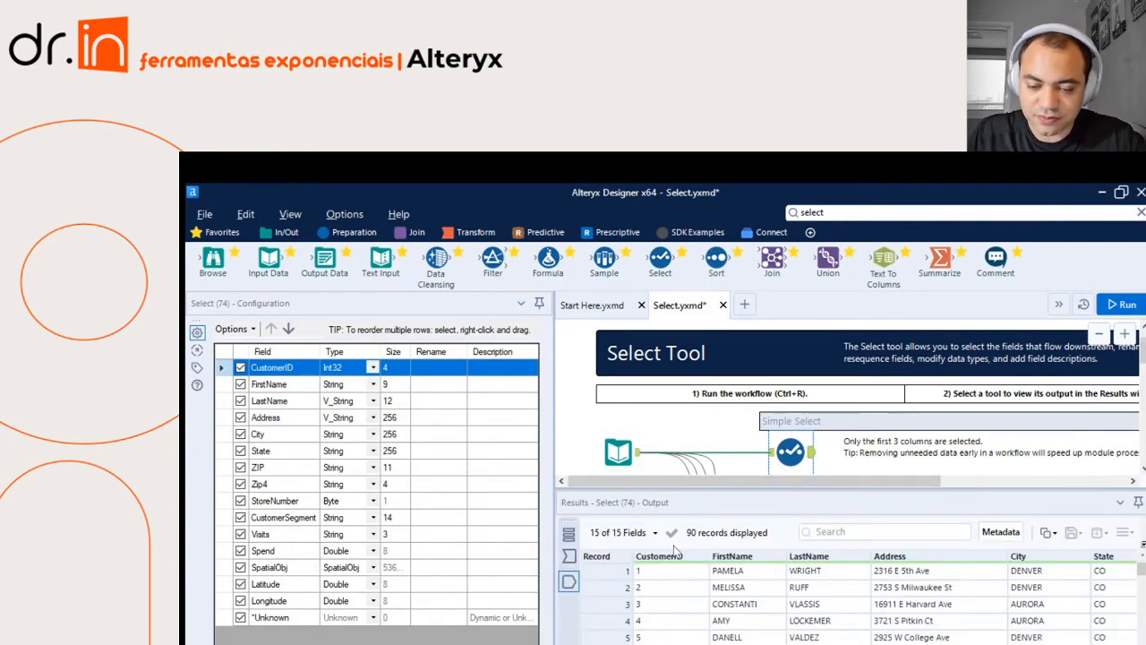
pyautogui.hscroll(5, 850, 600)
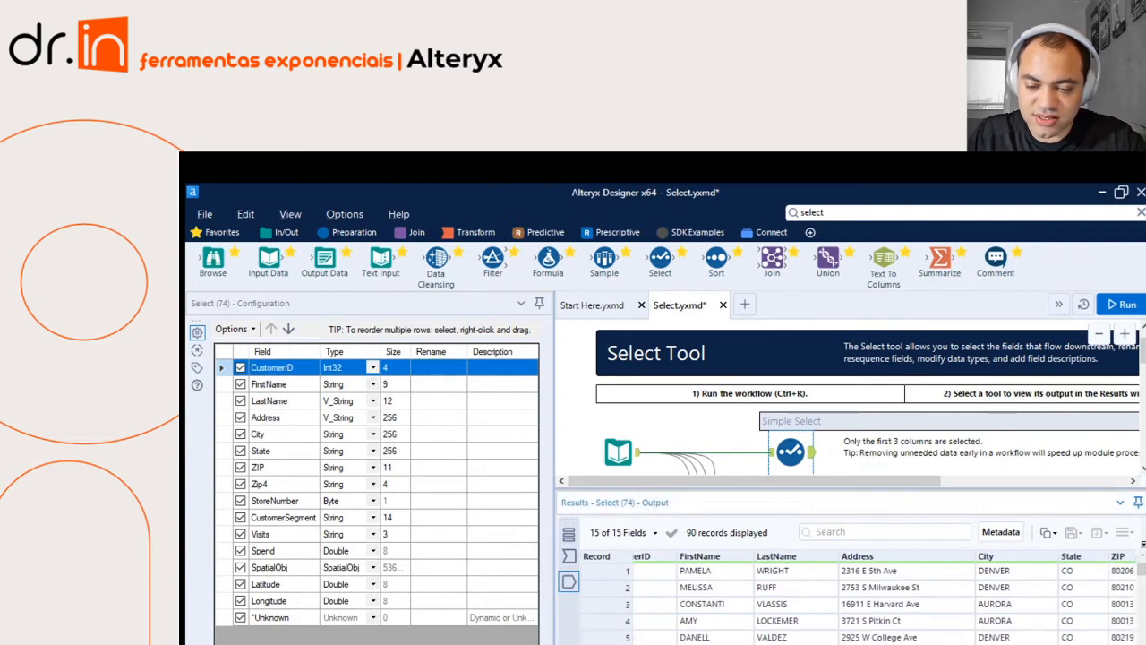
pyautogui.hscroll(6, 850, 600)
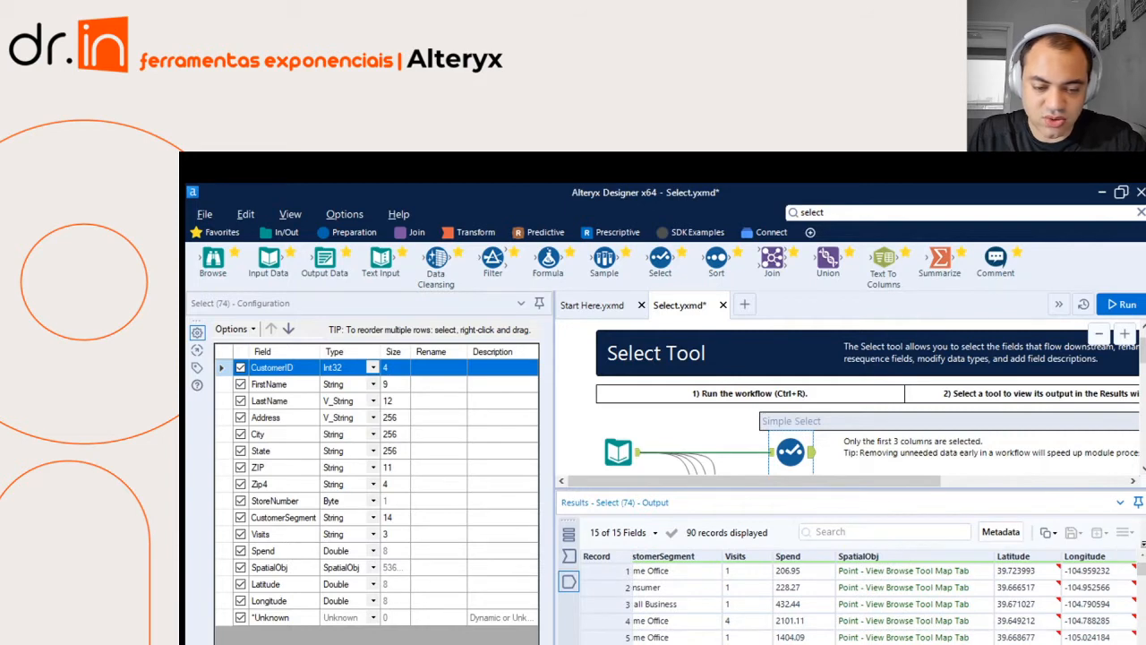
pyautogui.hscroll(-10, 850, 600)
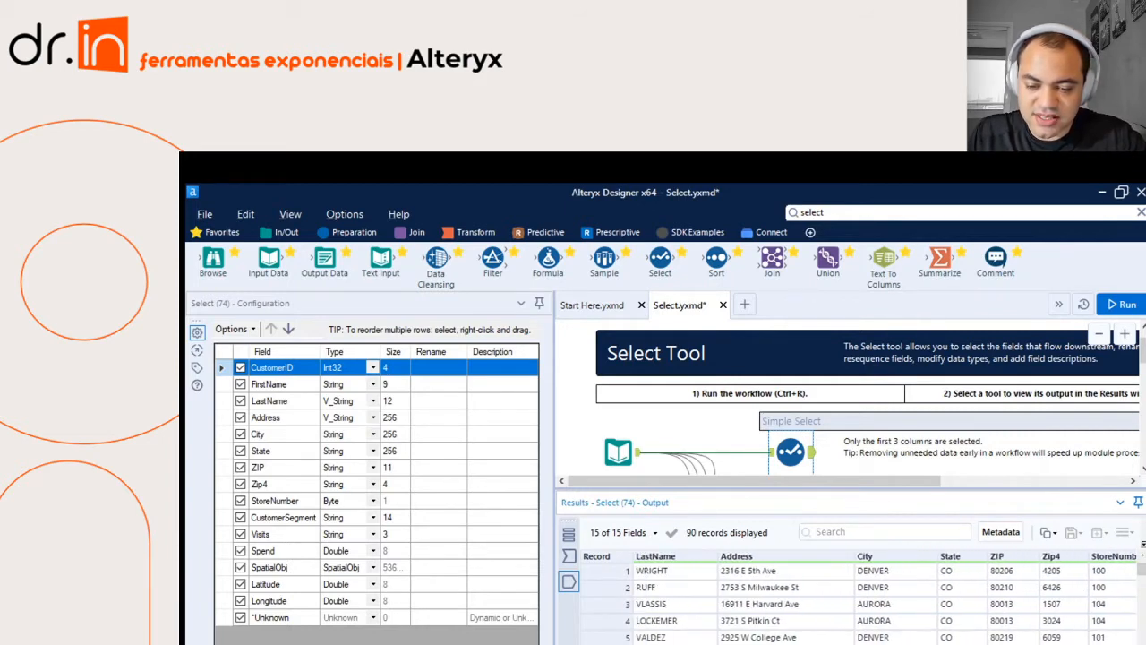
pyautogui.hscroll(-2, 850, 600)
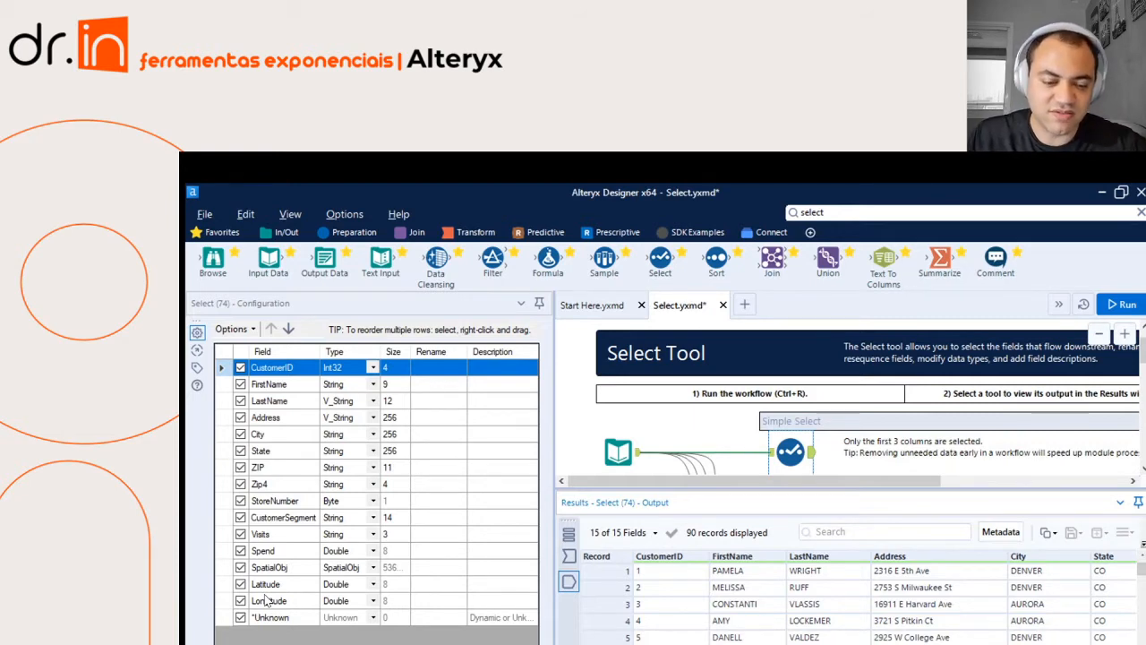
# Step: Exclude every field, from CustomerID through *Unknown, from the Simple Select tool's output
pyautogui.click(240, 367)
pyautogui.click(240, 384)
pyautogui.click(239, 400)
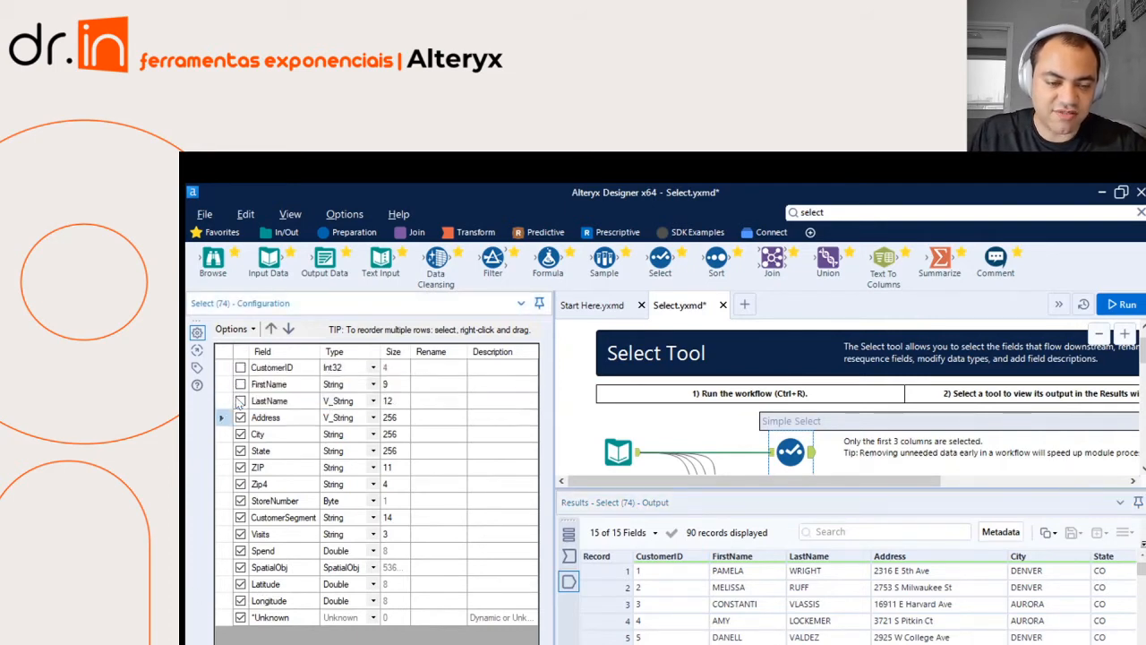
pyautogui.click(240, 417)
pyautogui.click(240, 434)
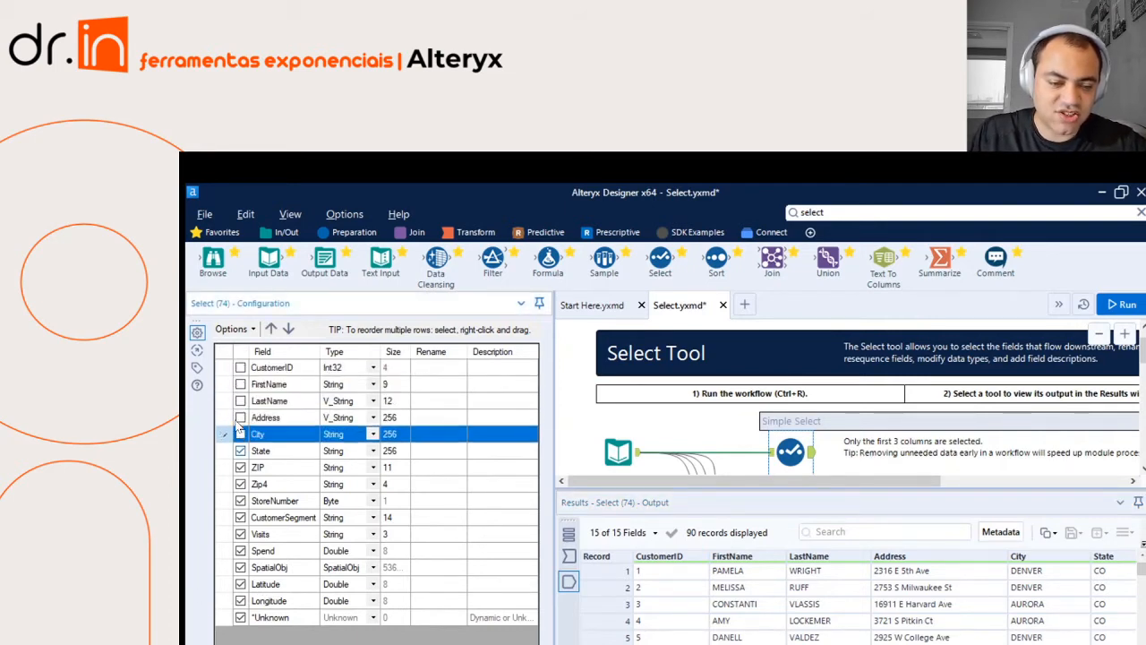
pyautogui.click(240, 450)
pyautogui.click(240, 466)
pyautogui.click(240, 484)
pyautogui.click(240, 501)
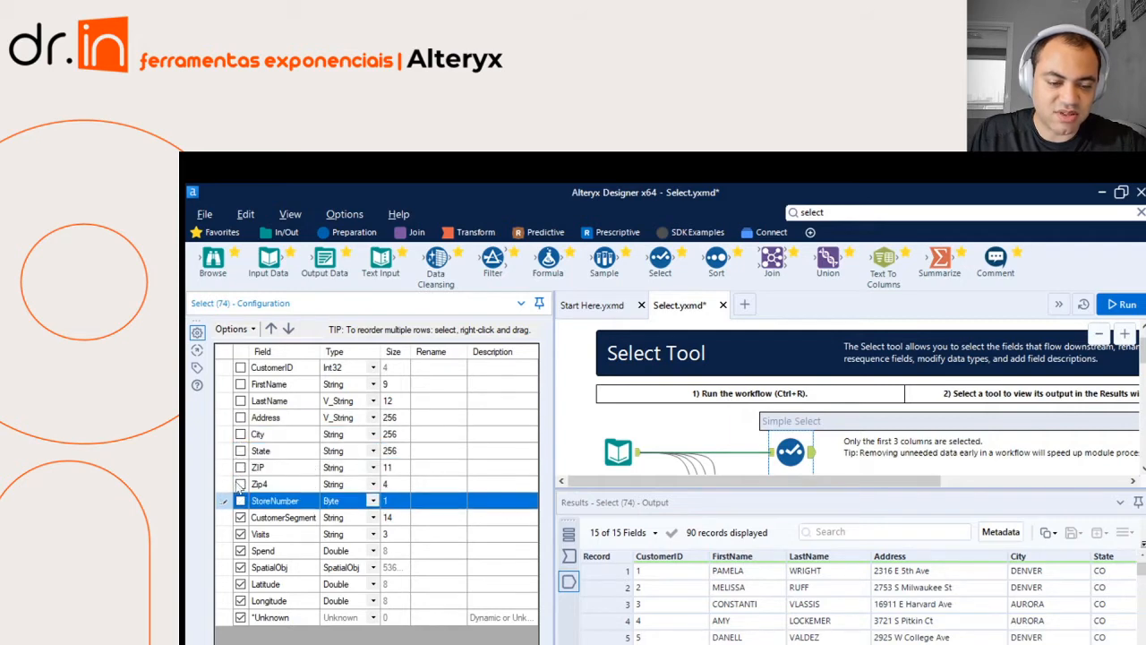
pyautogui.click(240, 517)
pyautogui.click(240, 534)
pyautogui.click(240, 551)
pyautogui.click(240, 566)
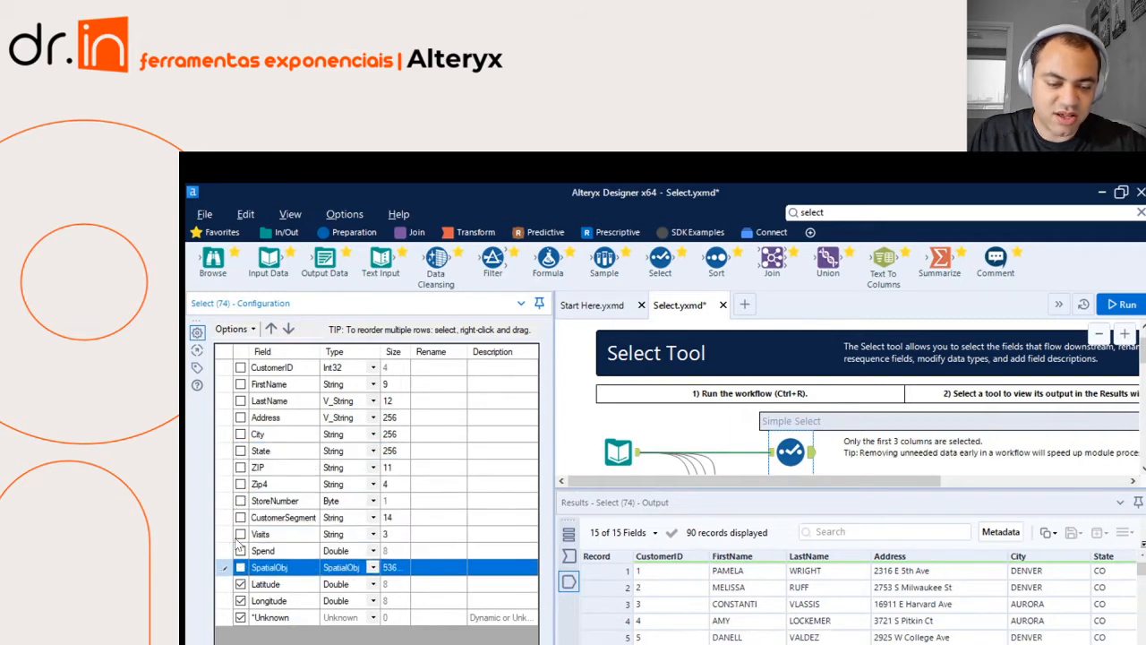
pyautogui.click(240, 584)
pyautogui.click(240, 601)
pyautogui.click(240, 617)
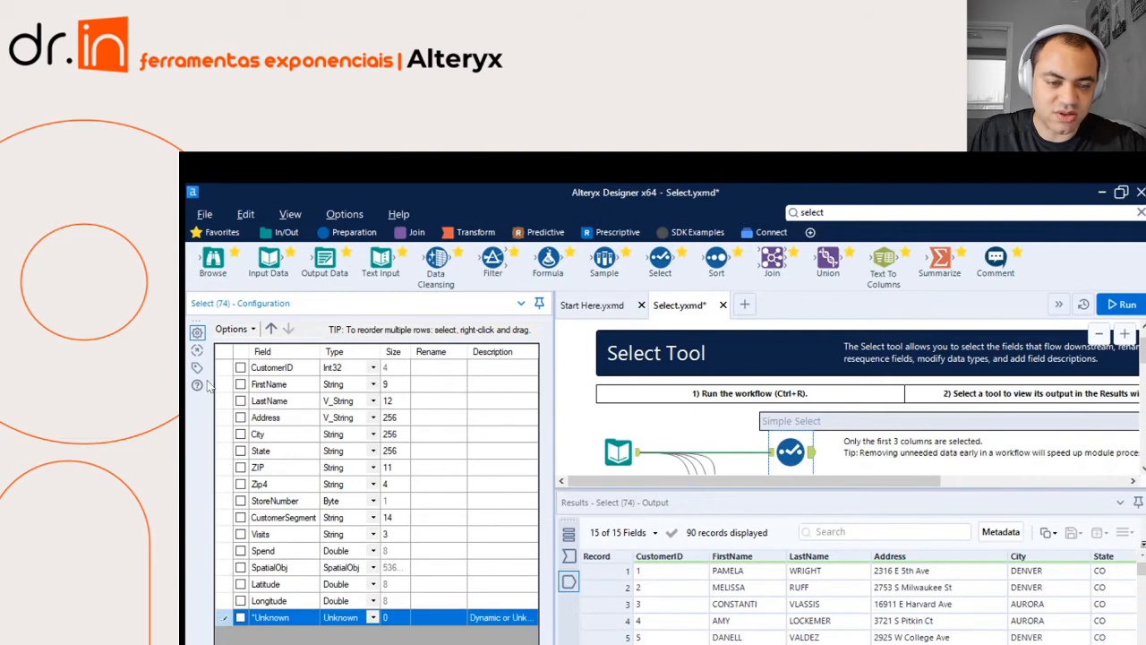
# Step: Rerun the workflow with only CustomerID, FirstName and LastName included, and compare the Simple Select tool's input and output data
pyautogui.click(240, 367)
pyautogui.click(239, 384)
pyautogui.click(240, 400)
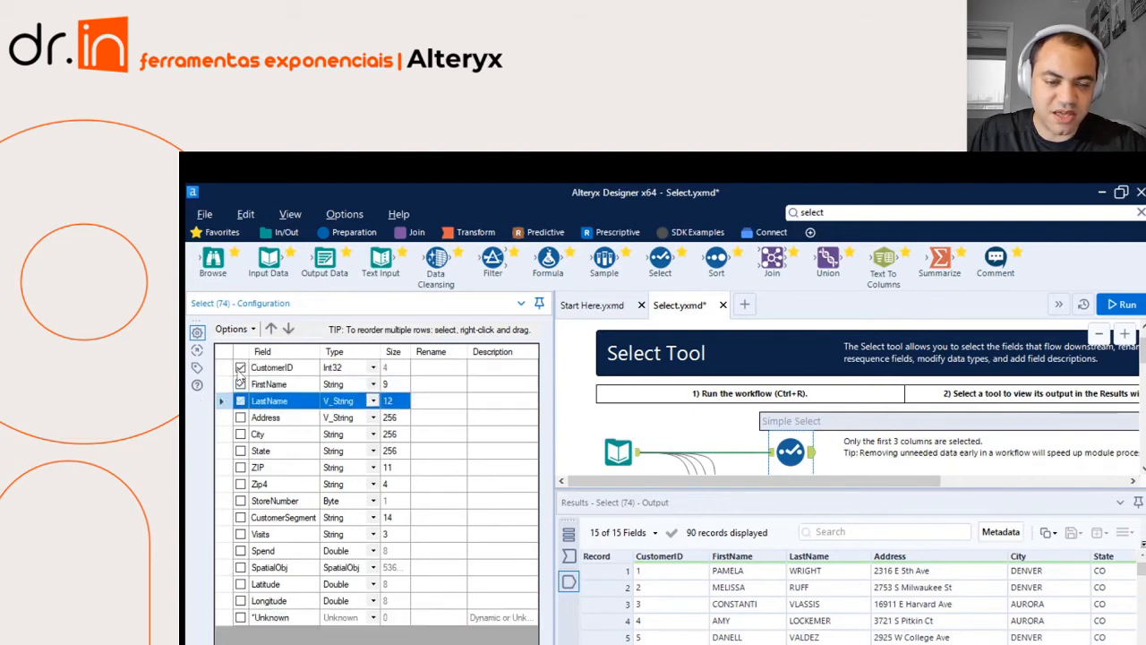
pyautogui.hotkey('ctrl', 'r')
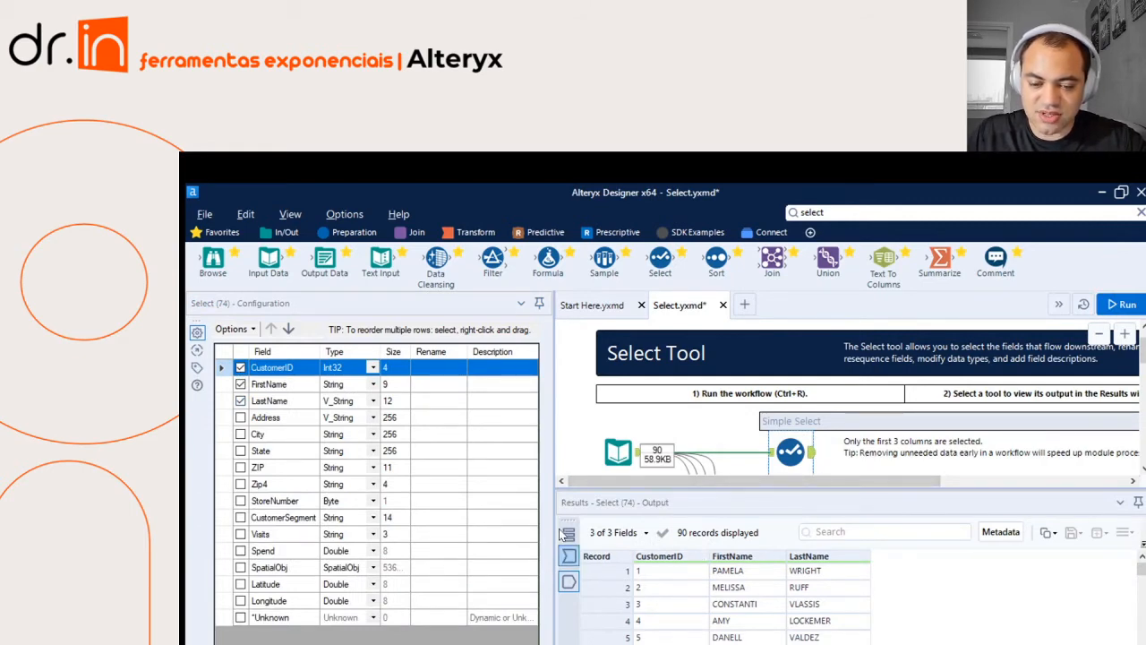
pyautogui.click(569, 556)
pyautogui.click(568, 581)
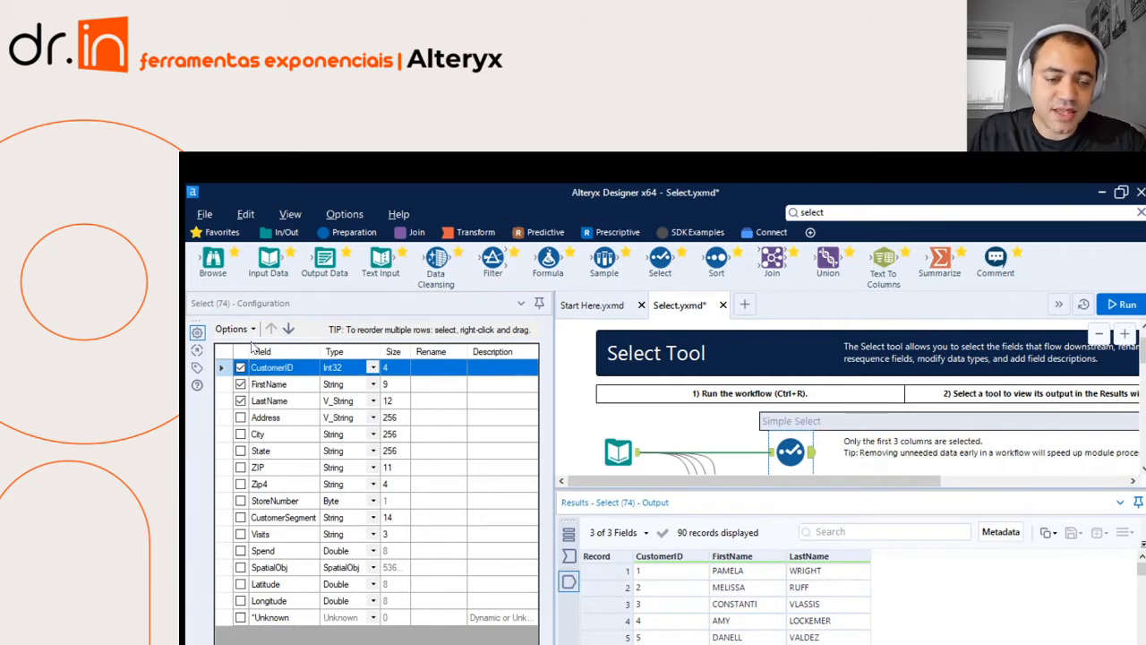
# Step: Add Address, City, State, ZIP, Zip4 and StoreNumber to the included fields, then highlight the CustomerID row
pyautogui.press('Down')
pyautogui.click(240, 417)
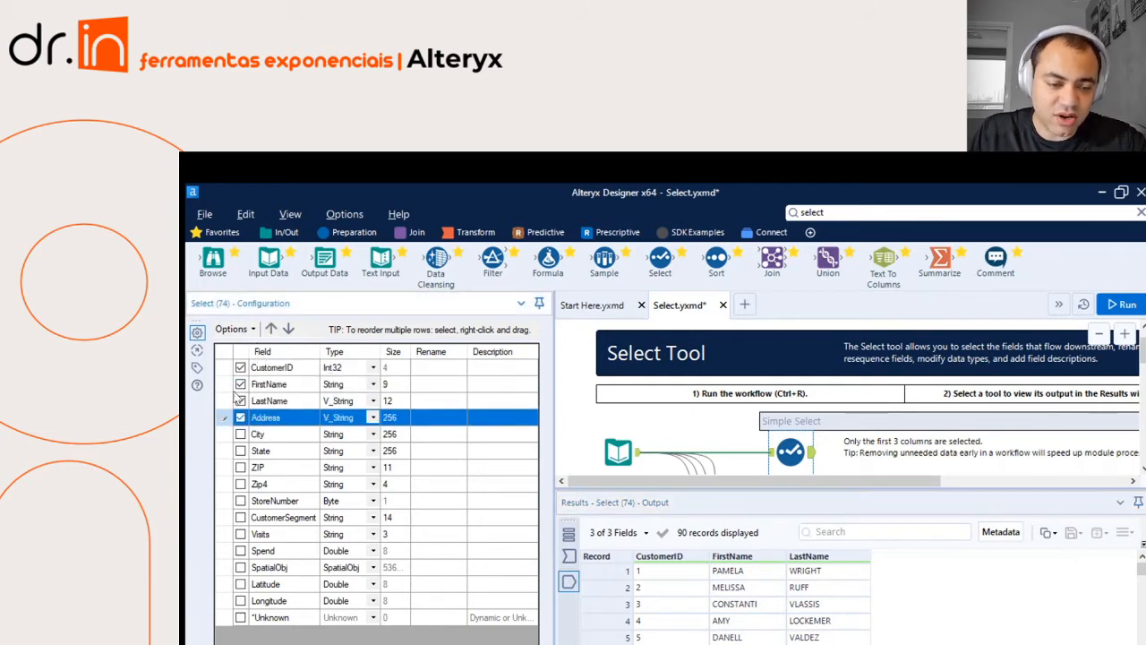
pyautogui.click(240, 433)
pyautogui.click(240, 450)
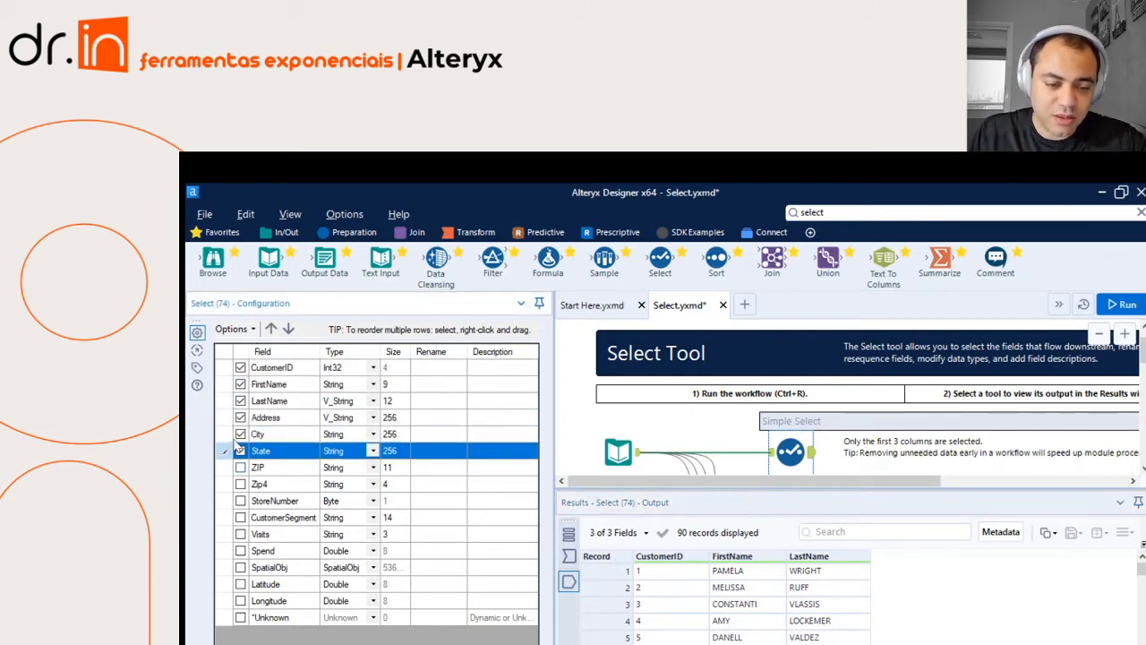
pyautogui.click(240, 466)
pyautogui.click(240, 483)
pyautogui.click(240, 501)
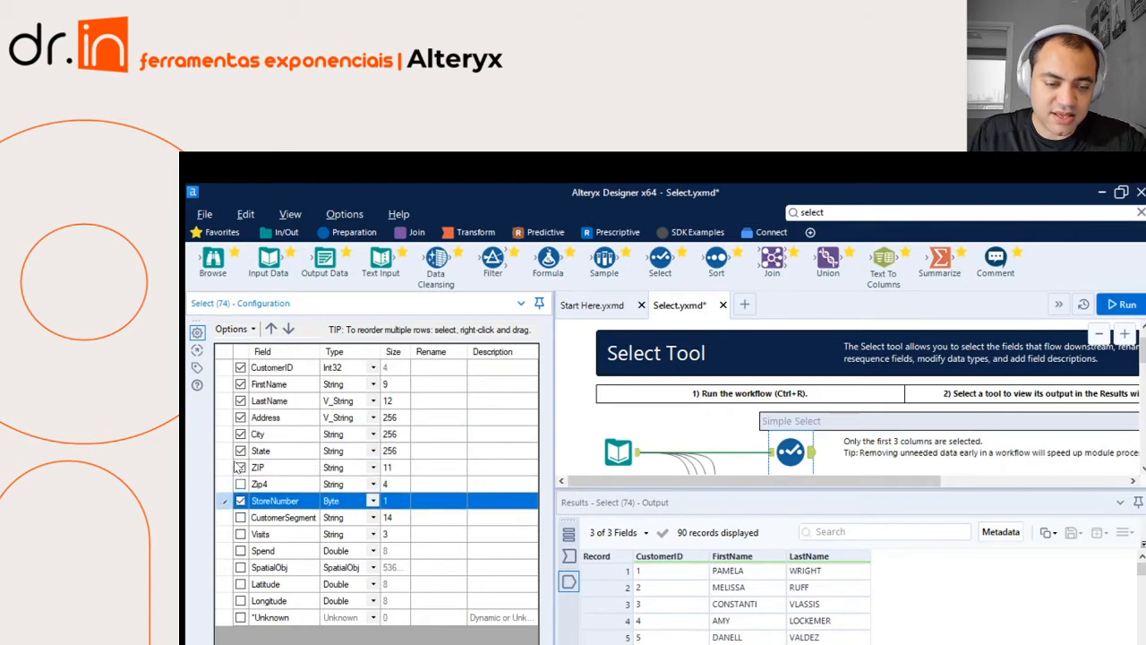
pyautogui.click(248, 483)
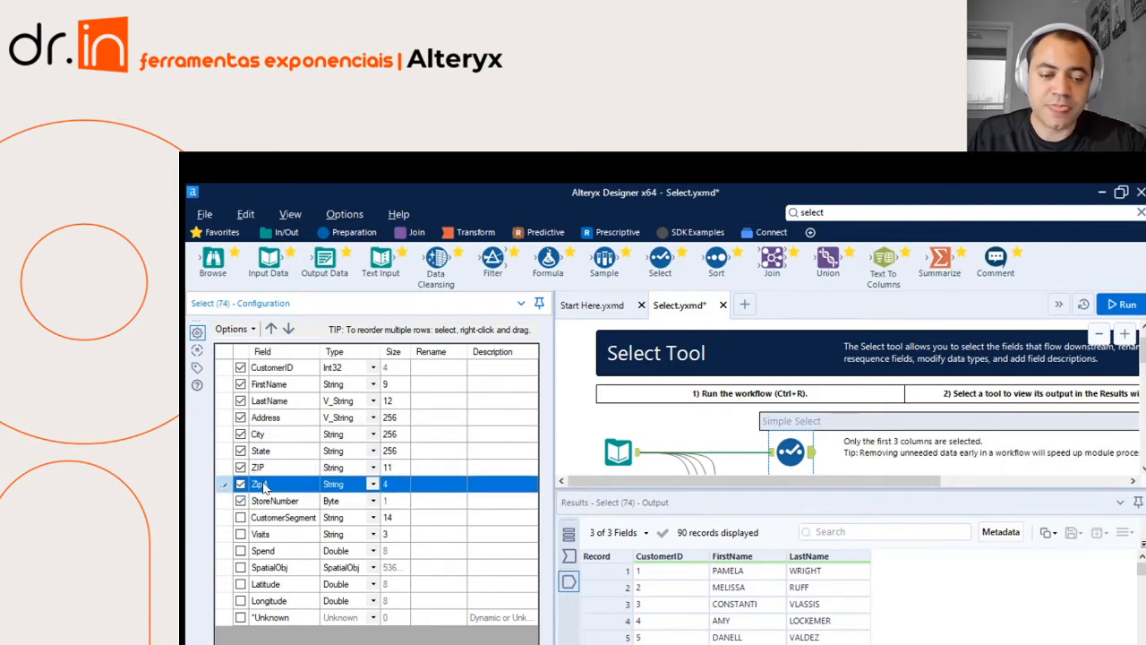
pyautogui.press('Down')
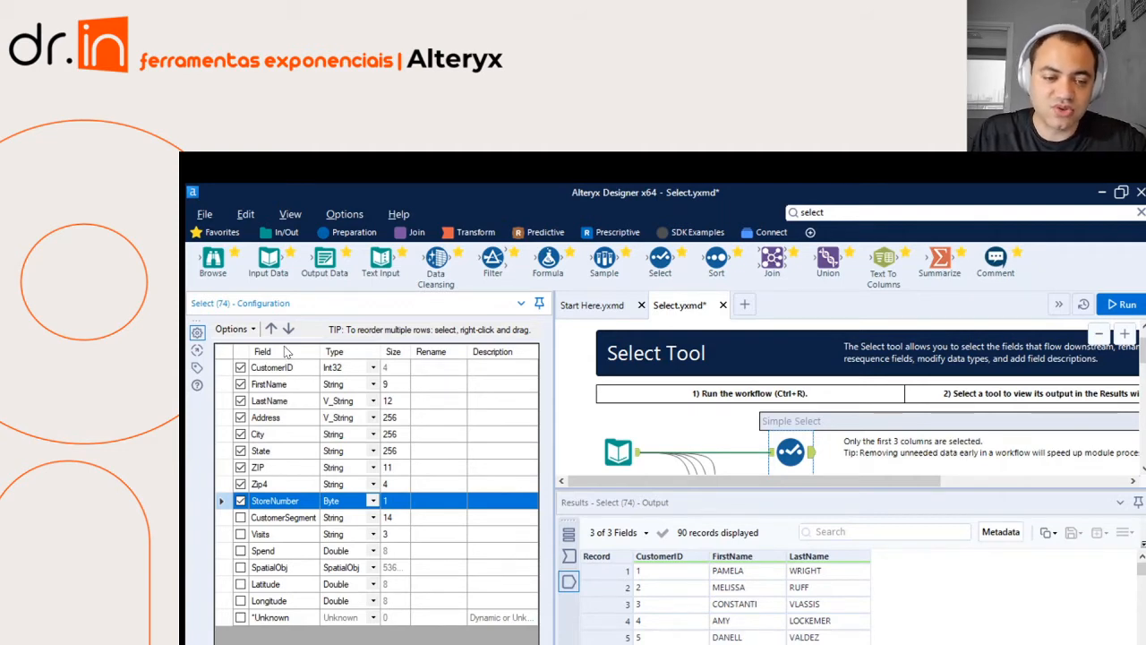
pyautogui.click(222, 365)
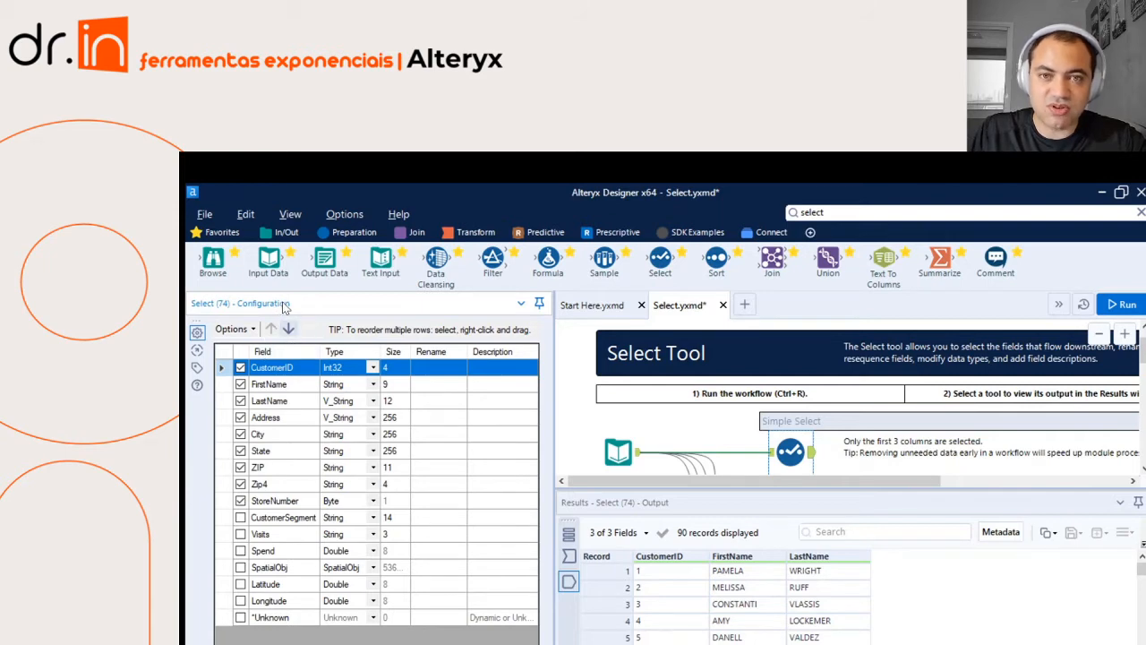
# Step: Reorder the Simple Select fields: place CustomerID just below LastName, and move ZIP and Zip4 between Address and City
pyautogui.click(288, 328)
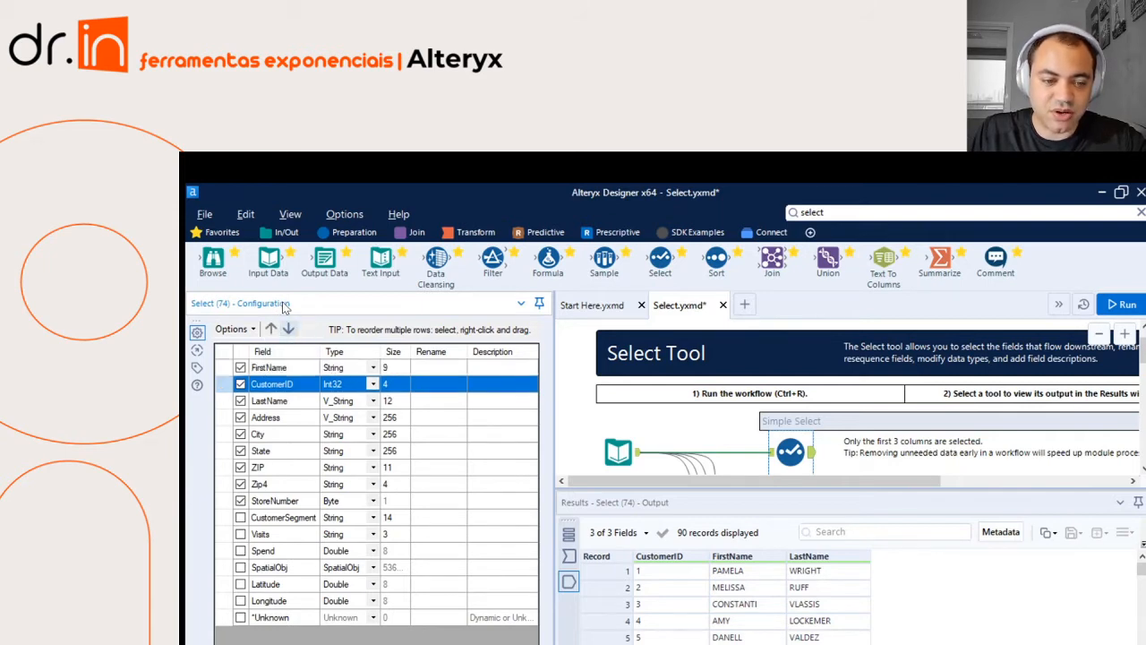
pyautogui.click(288, 328)
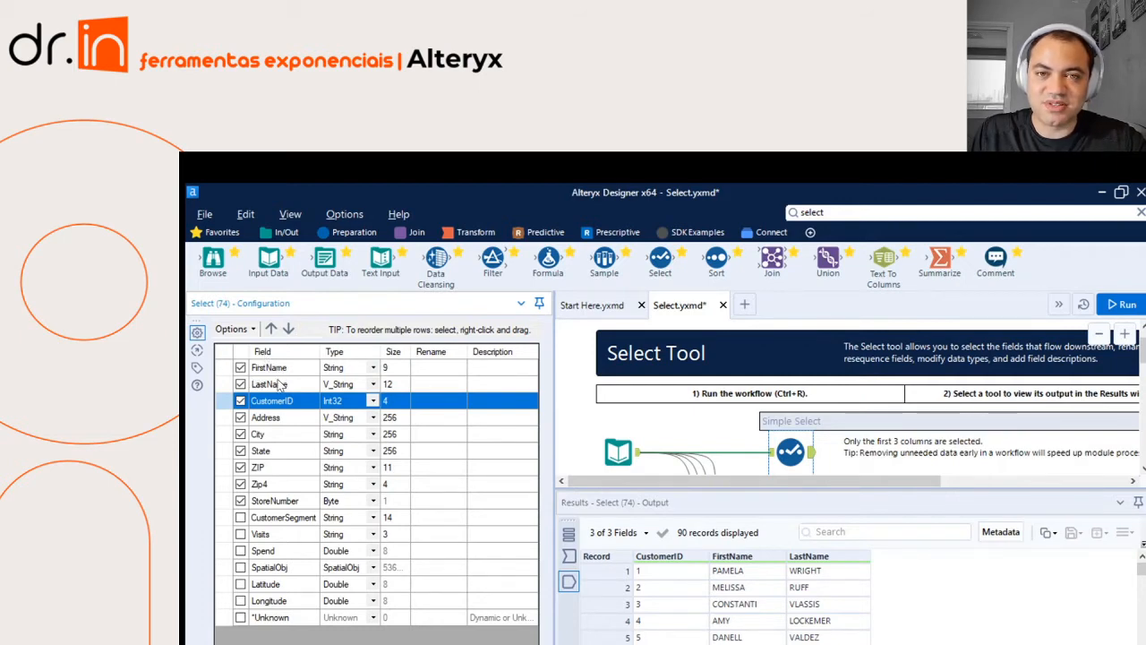
pyautogui.click(273, 462)
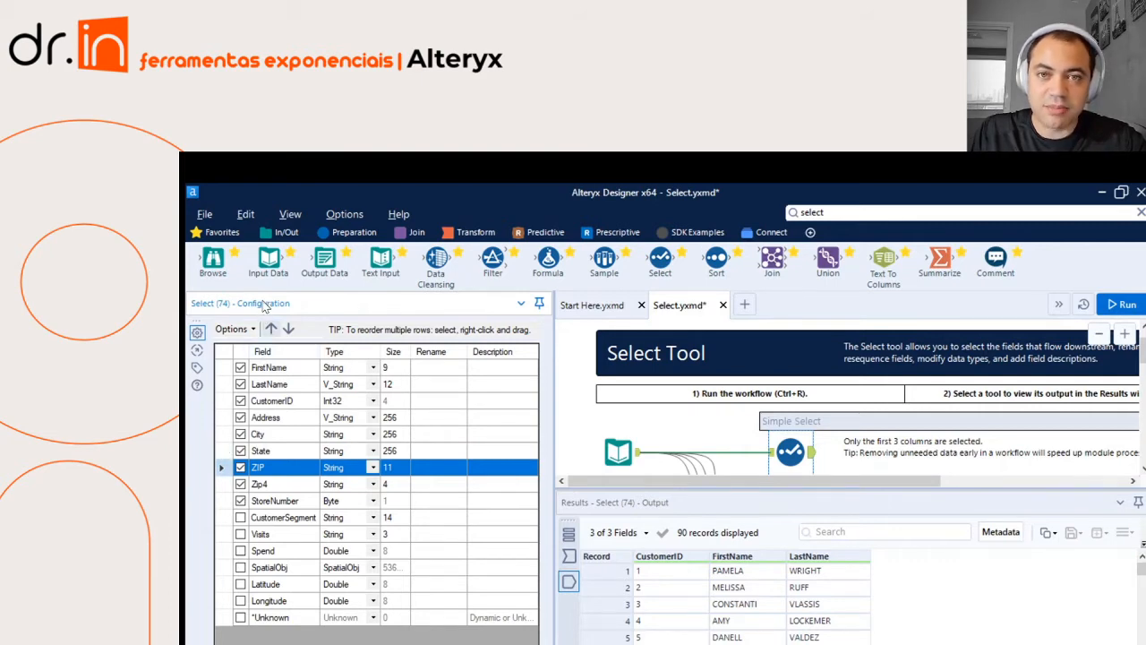
pyautogui.click(270, 328)
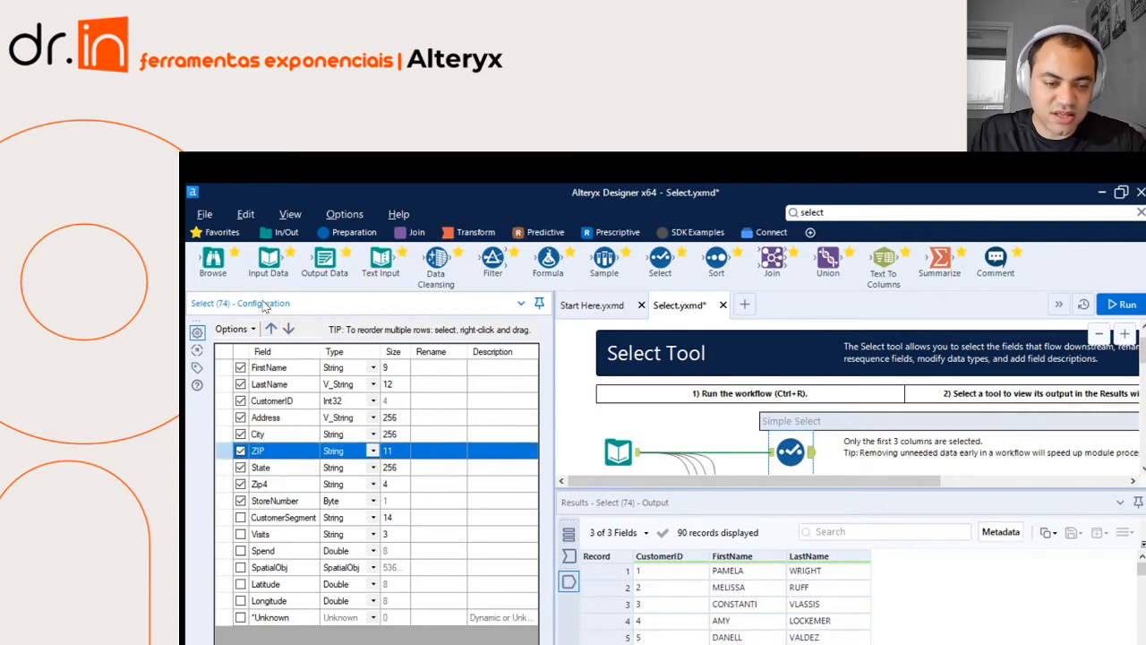
pyautogui.click(271, 328)
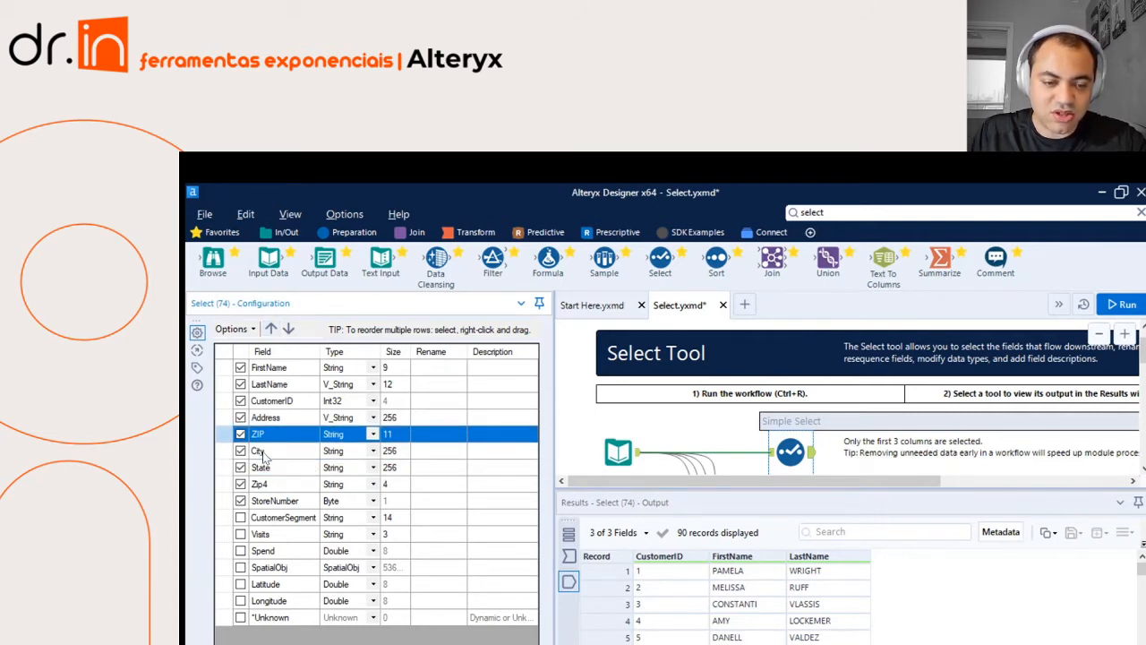
pyautogui.click(268, 482)
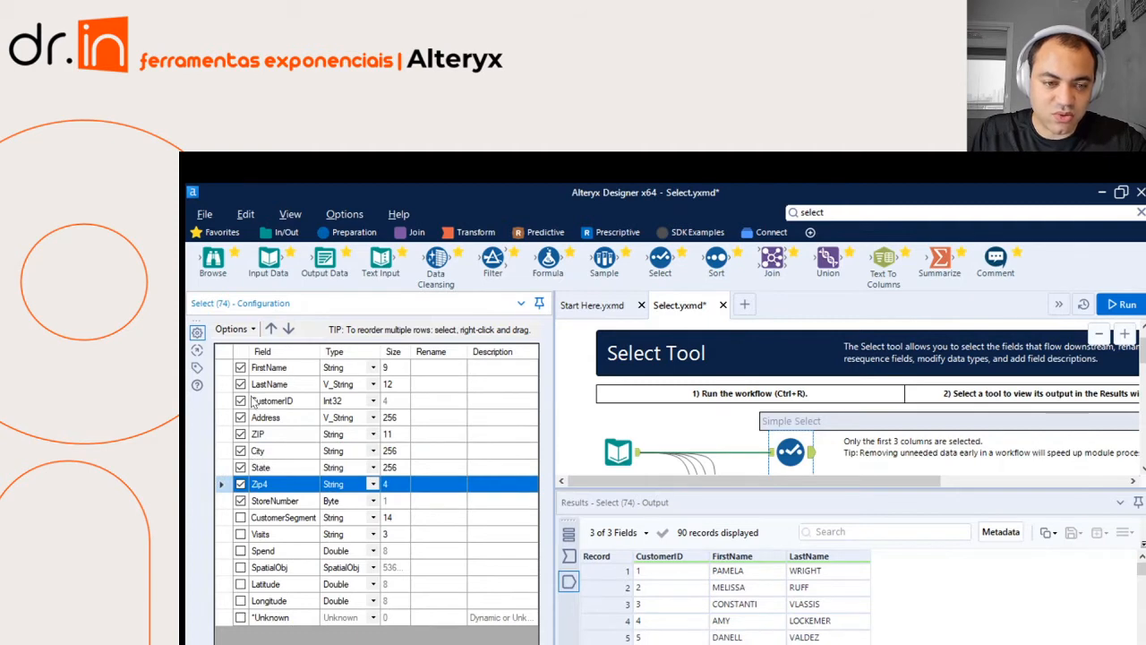
pyautogui.click(271, 328)
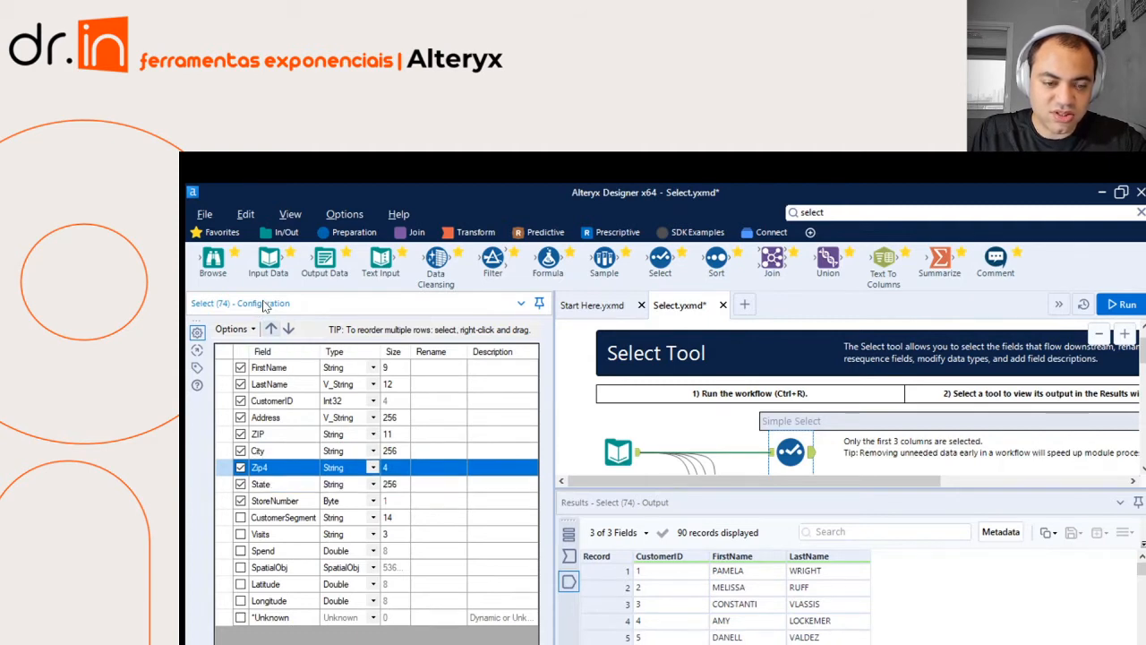
pyautogui.click(271, 328)
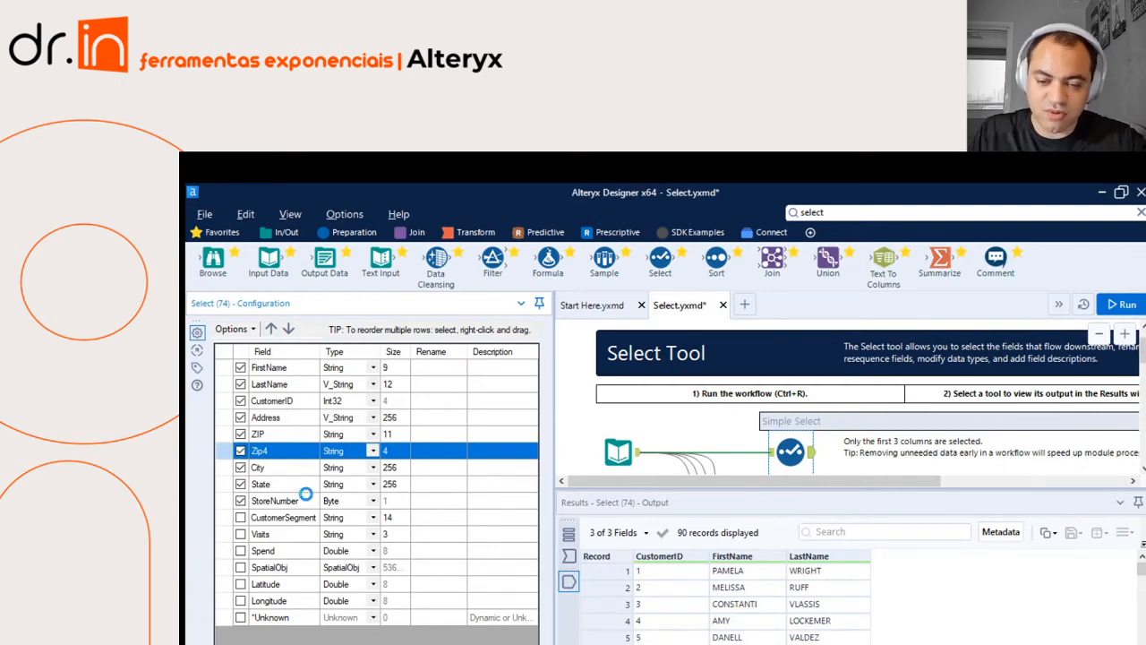
# Step: Rerun the workflow and review the order of the Simple Select tool's output columns through StoreNumber
pyautogui.hotkey('ctrl', 'r')
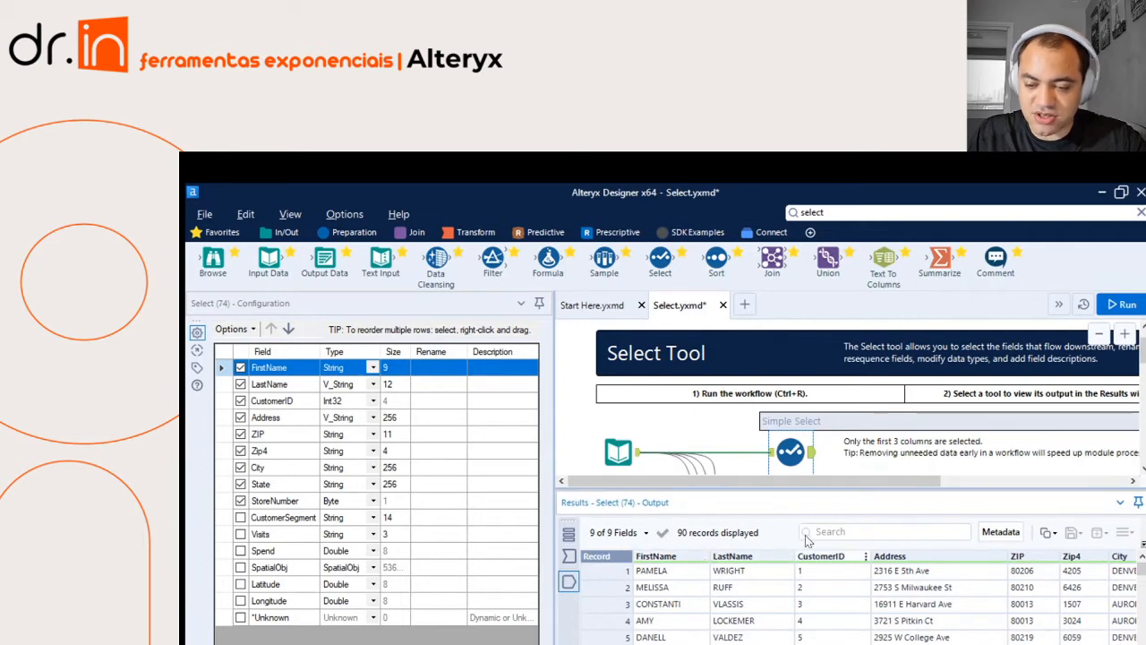
pyautogui.hscroll(2, 921, 607)
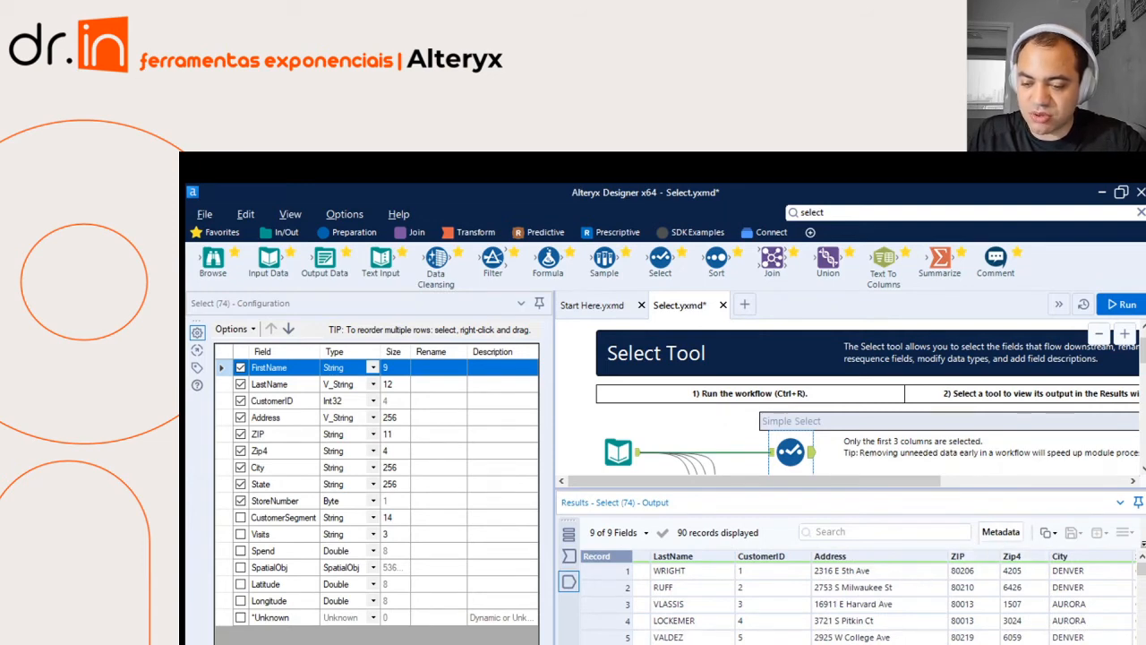
pyautogui.hscroll(3, 1030, 614)
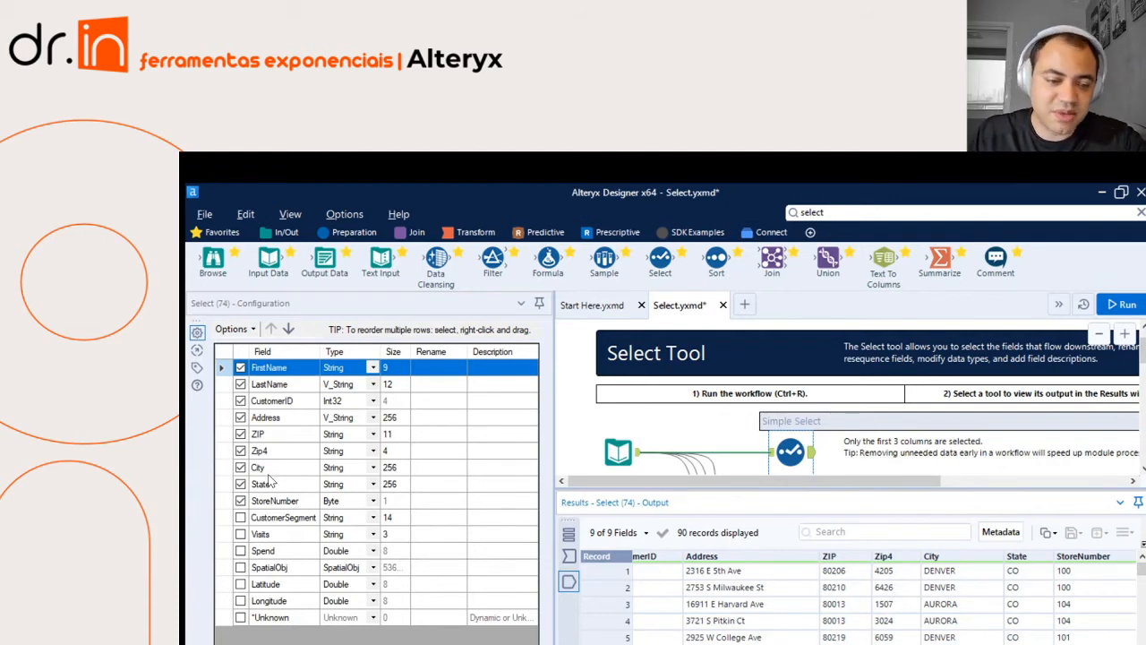
# Step: Include the *Unknown field in the Simple Select tool's output and rerun the workflow
pyautogui.click(240, 617)
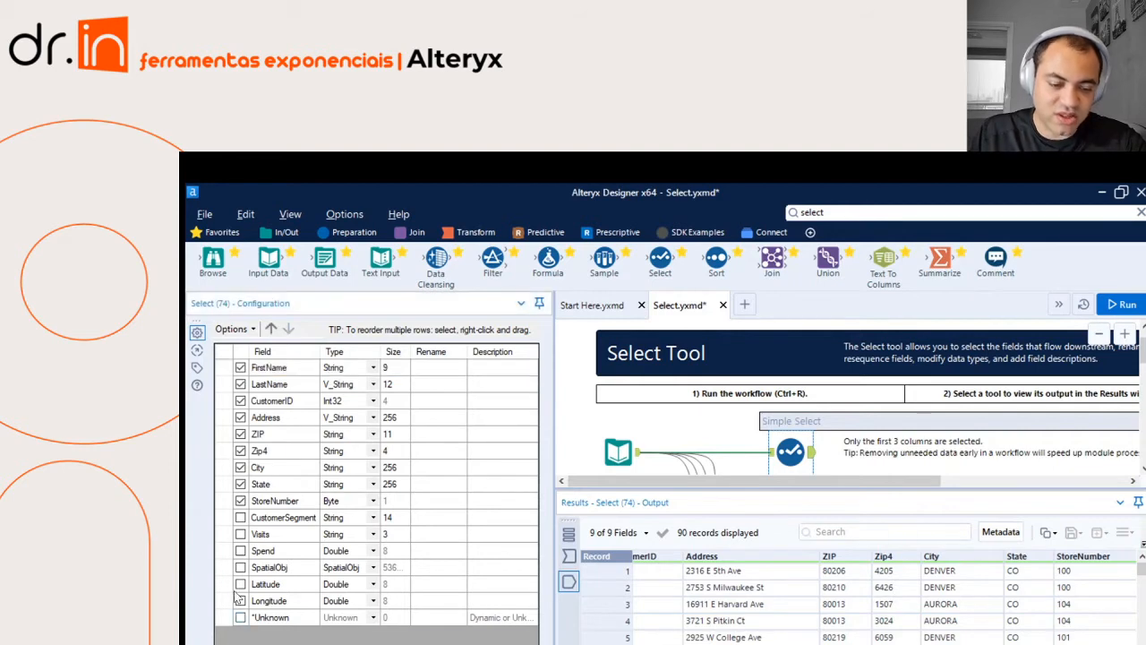
pyautogui.click(240, 616)
pyautogui.hotkey('ctrl', 'r')
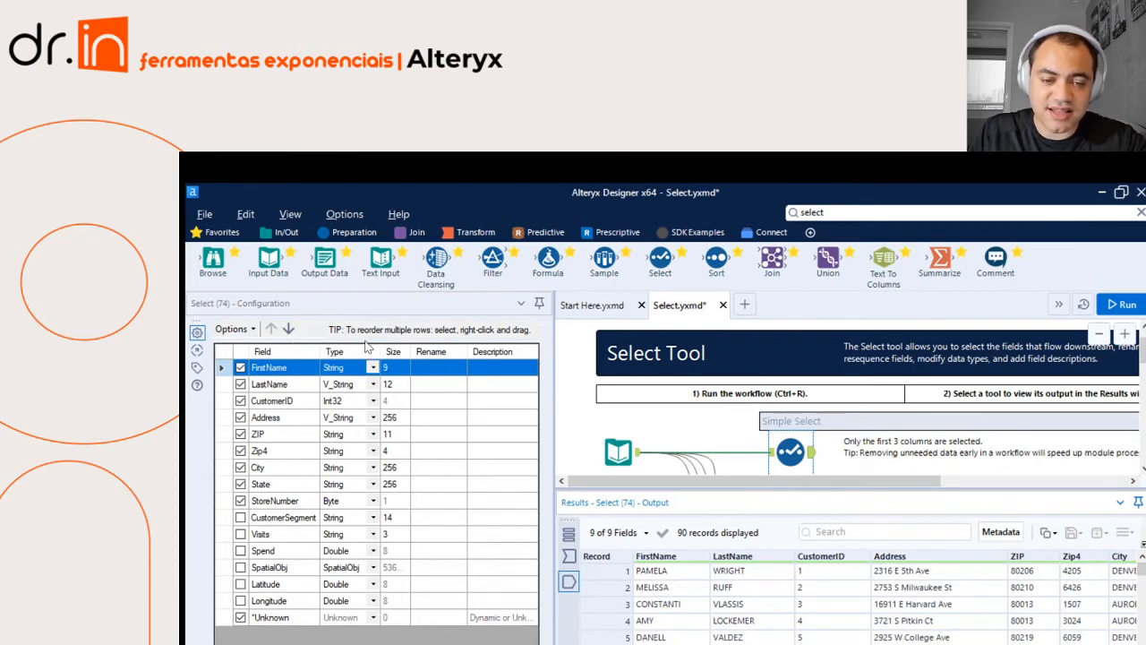
# Step: Examine the data type assigned to each field of the Simple Select tool, from FirstName down to Latitude
pyautogui.click(368, 347)
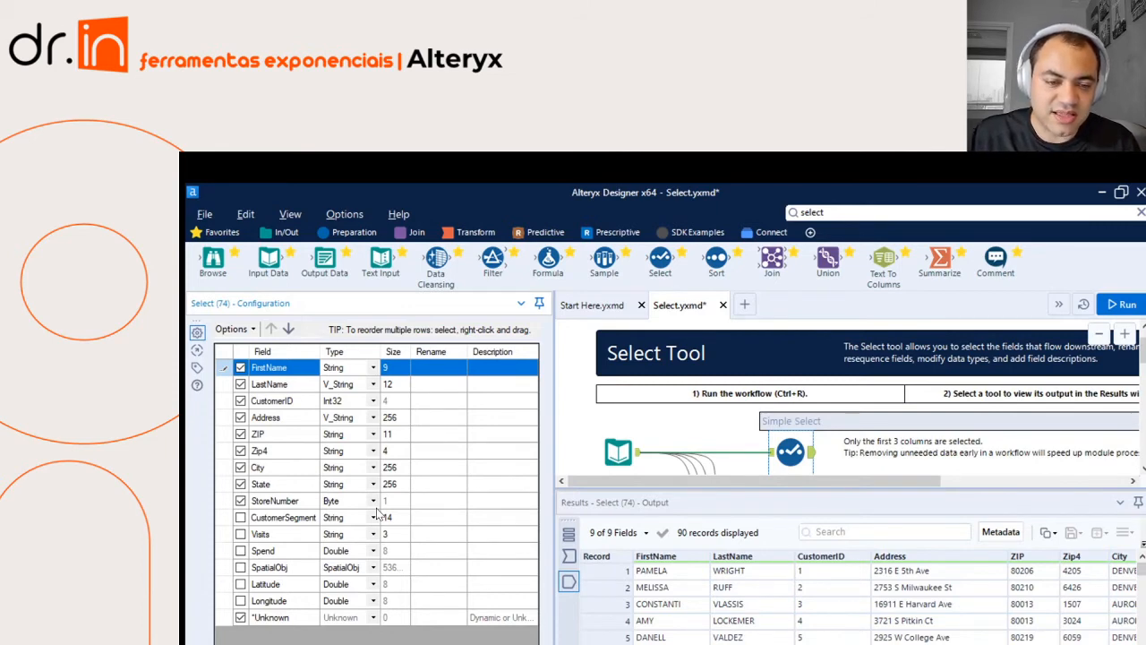
pyautogui.click(452, 368)
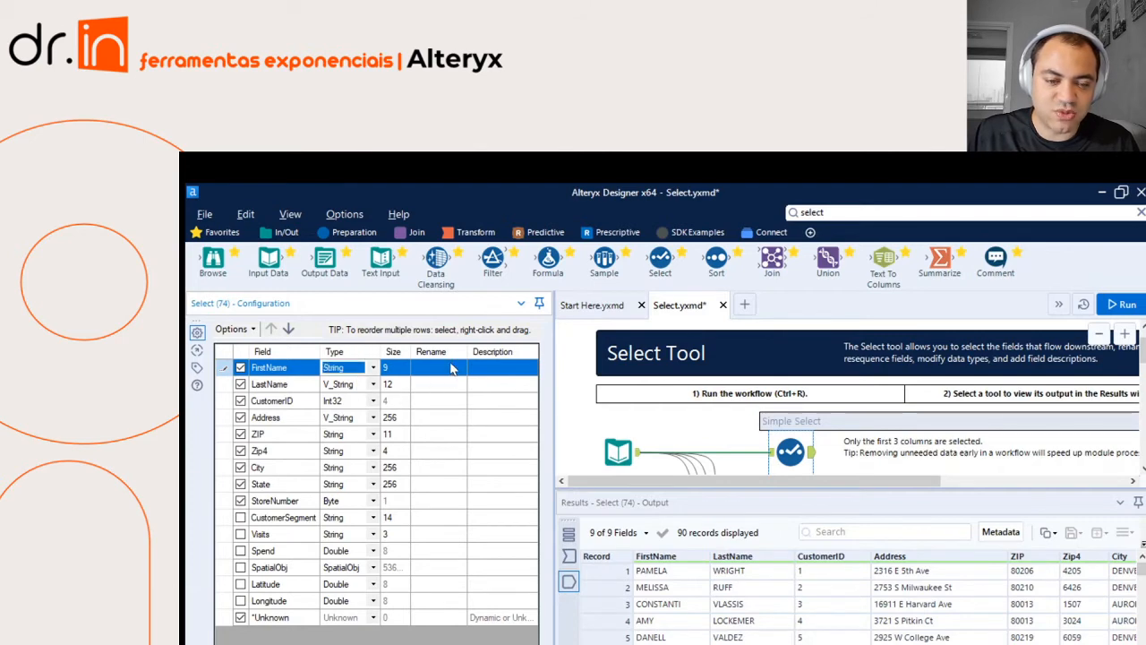
pyautogui.press('Down')
pyautogui.press('Down')
pyautogui.press('Down')
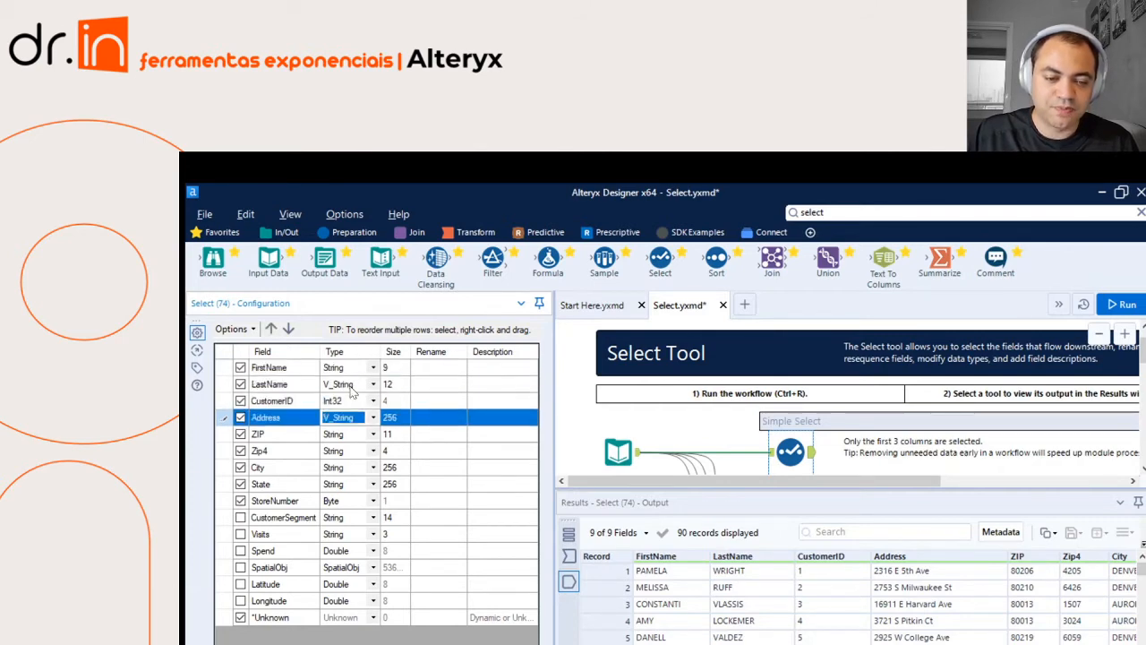
pyautogui.press('Down')
pyautogui.press('Down')
pyautogui.press('Down')
pyautogui.press('Down')
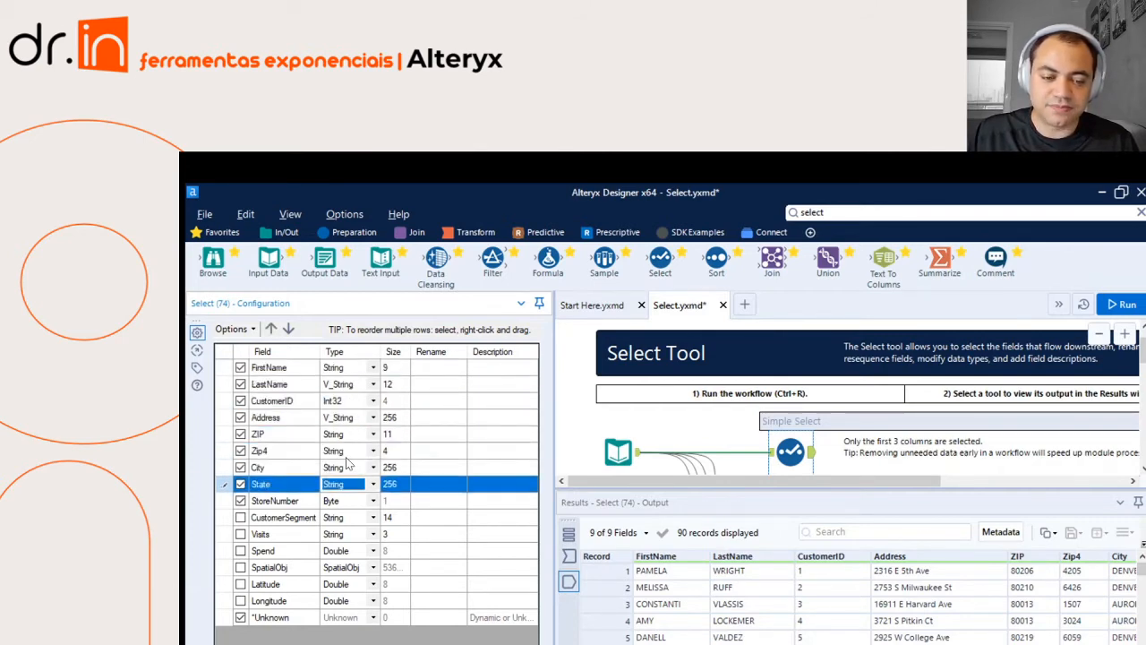
pyautogui.press('Down')
pyautogui.press('Down')
pyautogui.press('Down')
pyautogui.press('Down')
pyautogui.press('Down')
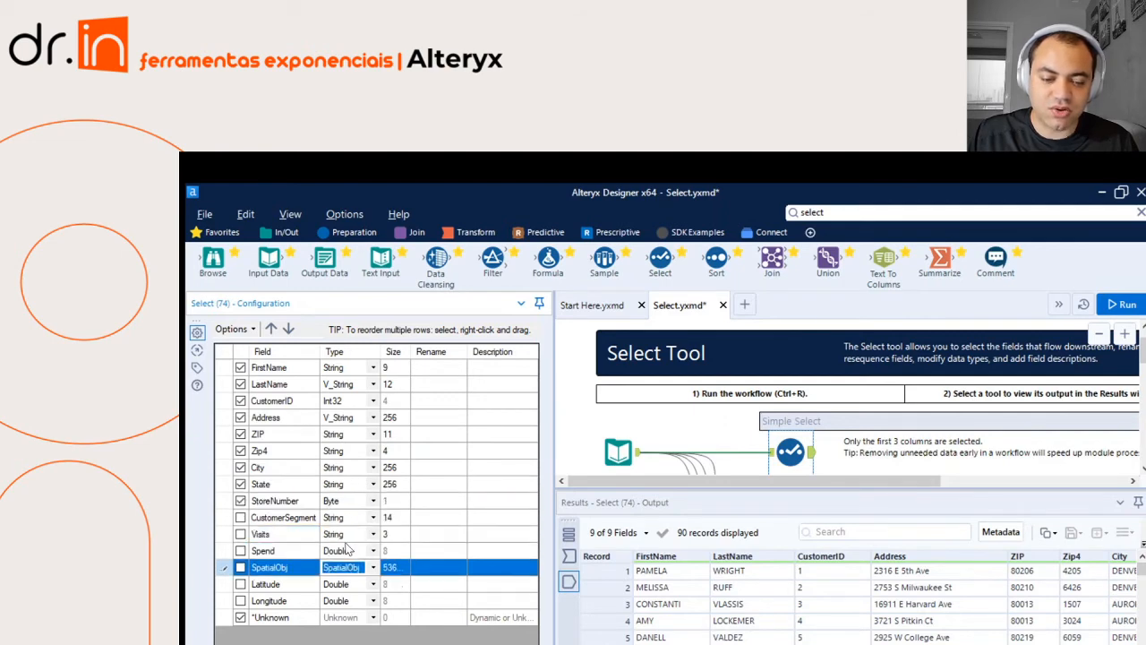
pyautogui.press('Down')
pyautogui.press('Up')
pyautogui.press('Up')
pyautogui.press('Up')
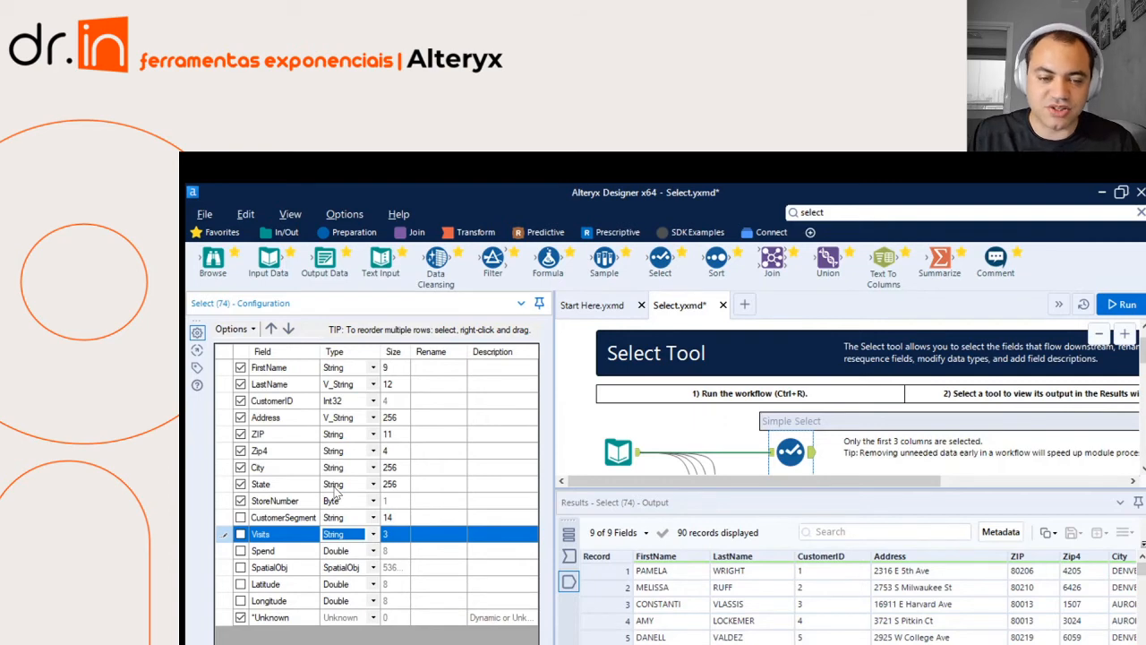
# Step: Go through the field sizes from FirstName downward and set the City field's size to 100
pyautogui.click(390, 367)
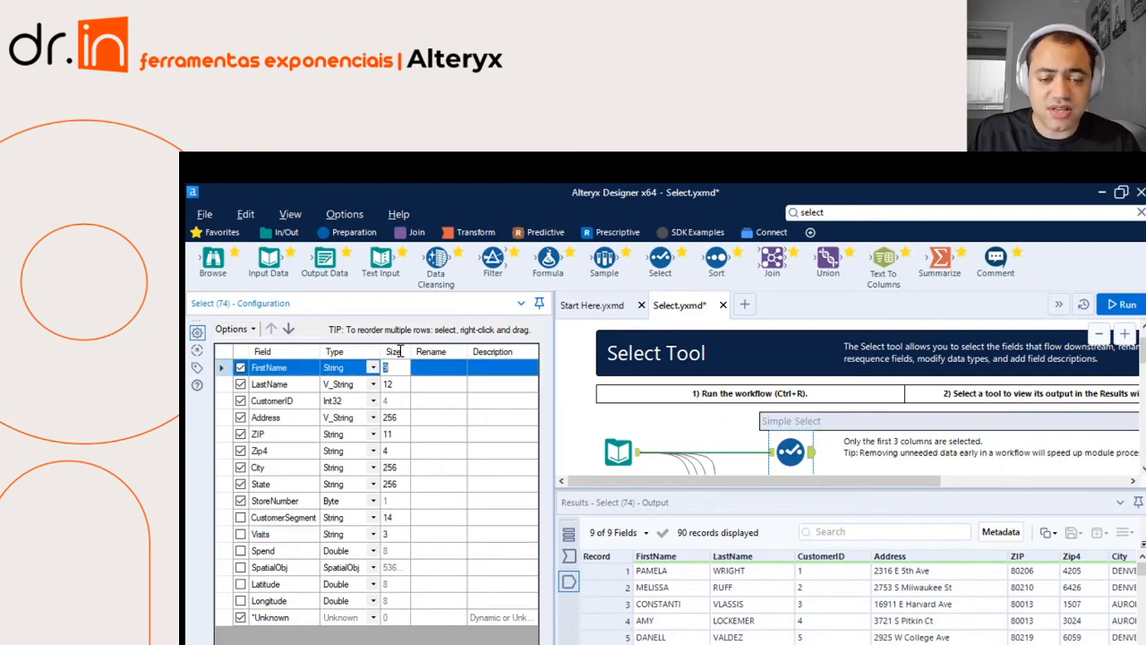
pyautogui.press('Down')
pyautogui.press('Down')
pyautogui.press('Down')
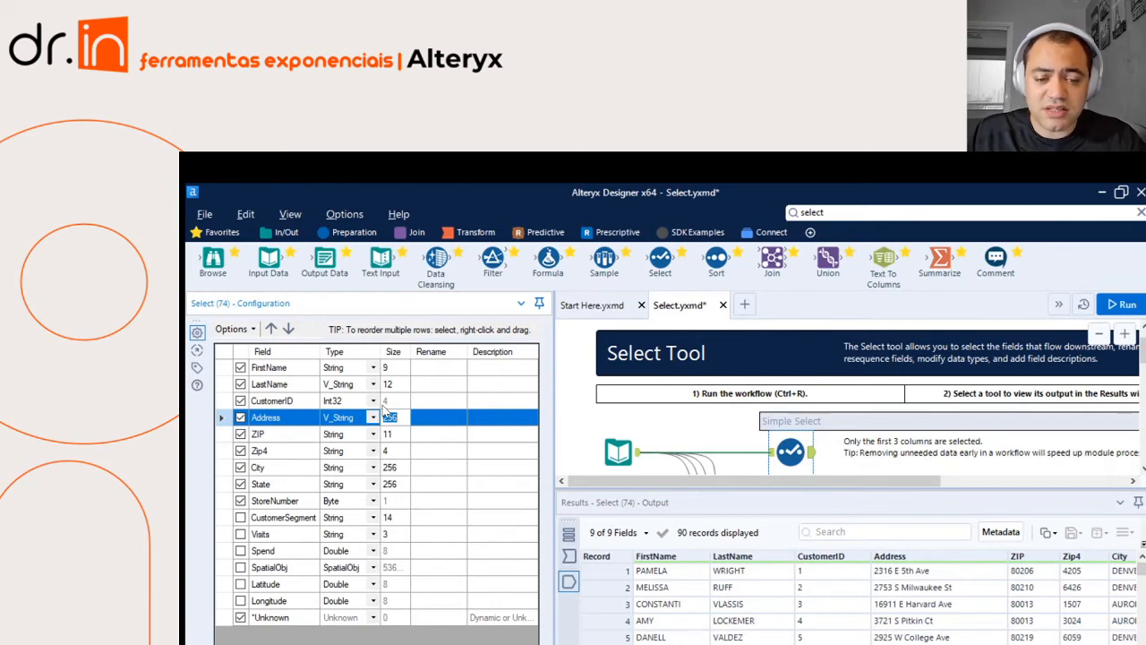
pyautogui.press('Down')
pyautogui.press('Down')
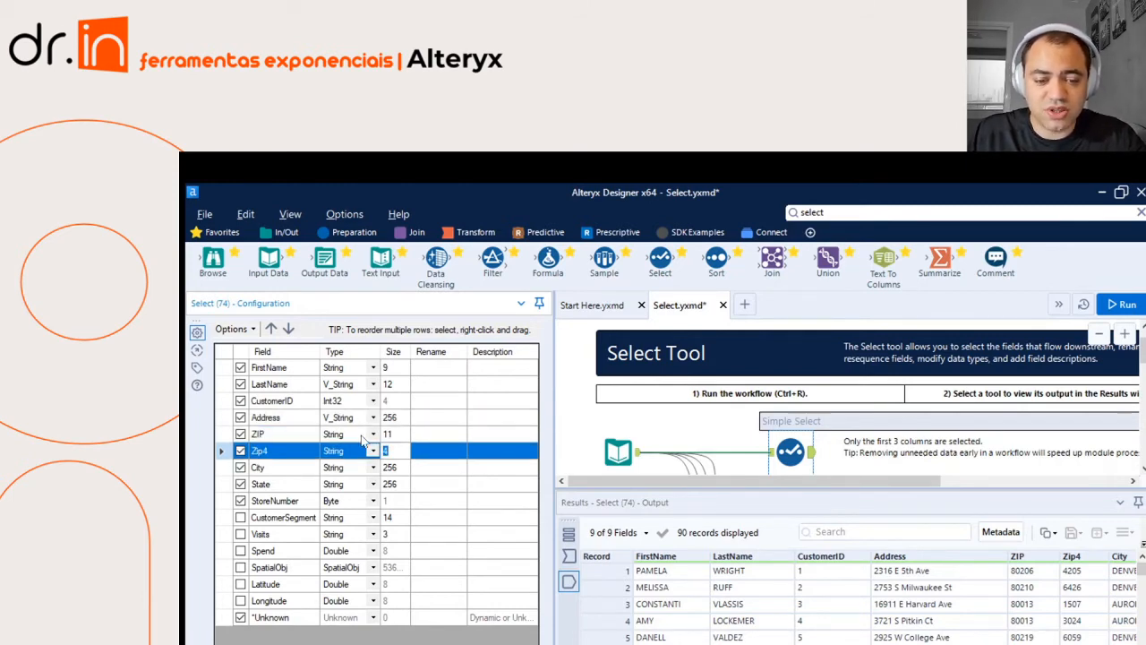
pyautogui.press('Down')
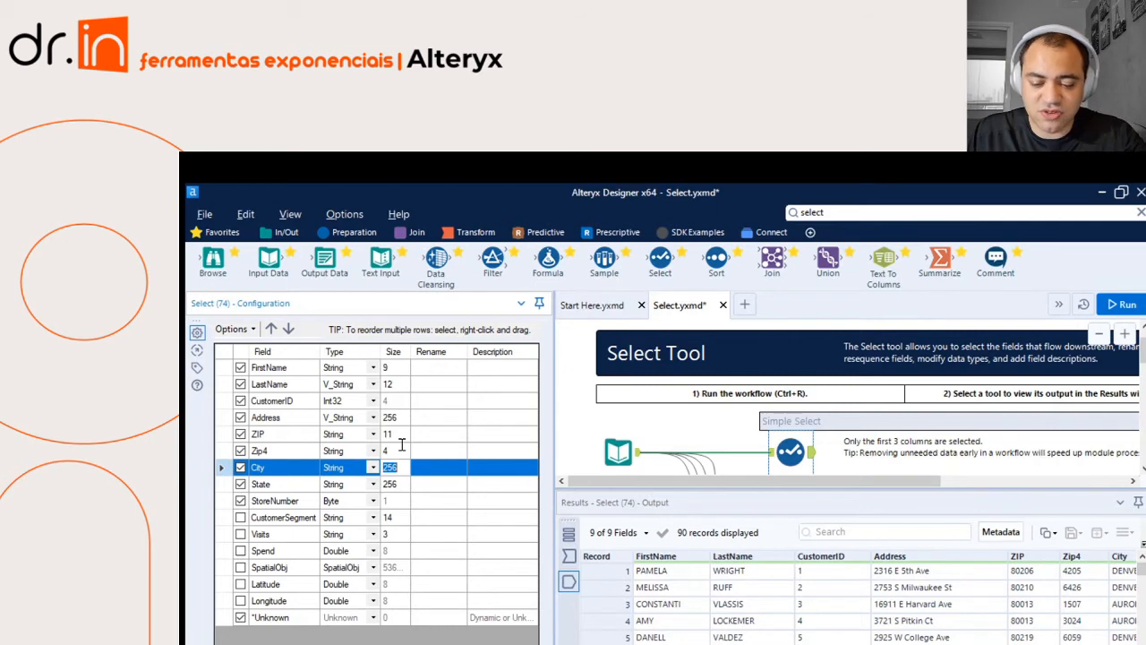
pyautogui.write('100')
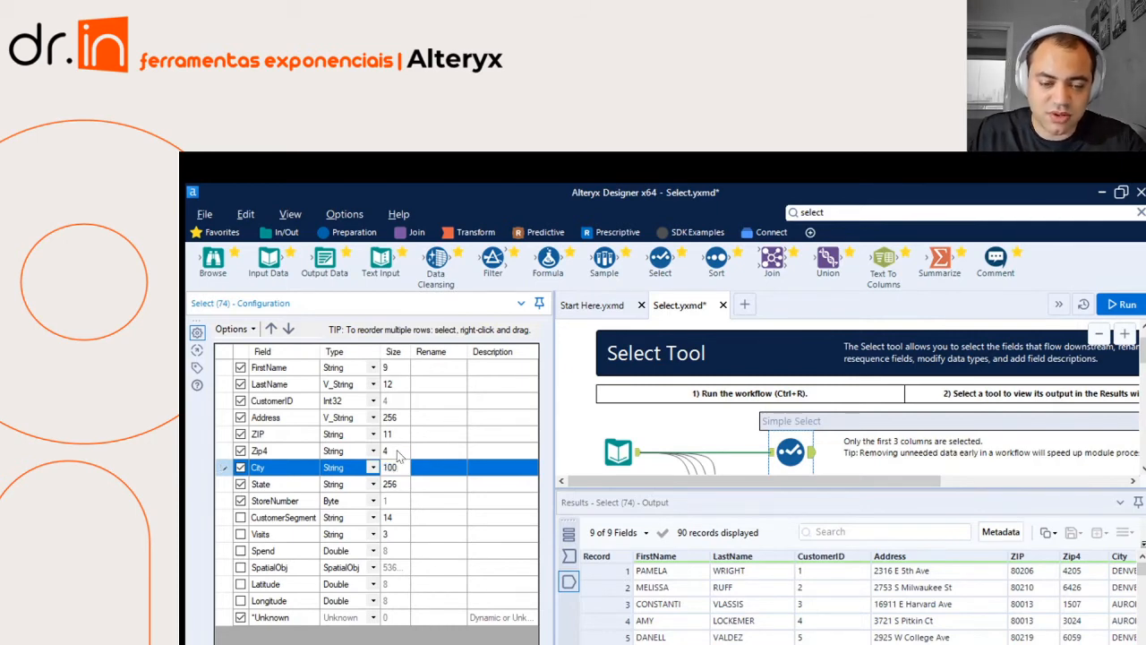
pyautogui.press('Down')
pyautogui.press('Up')
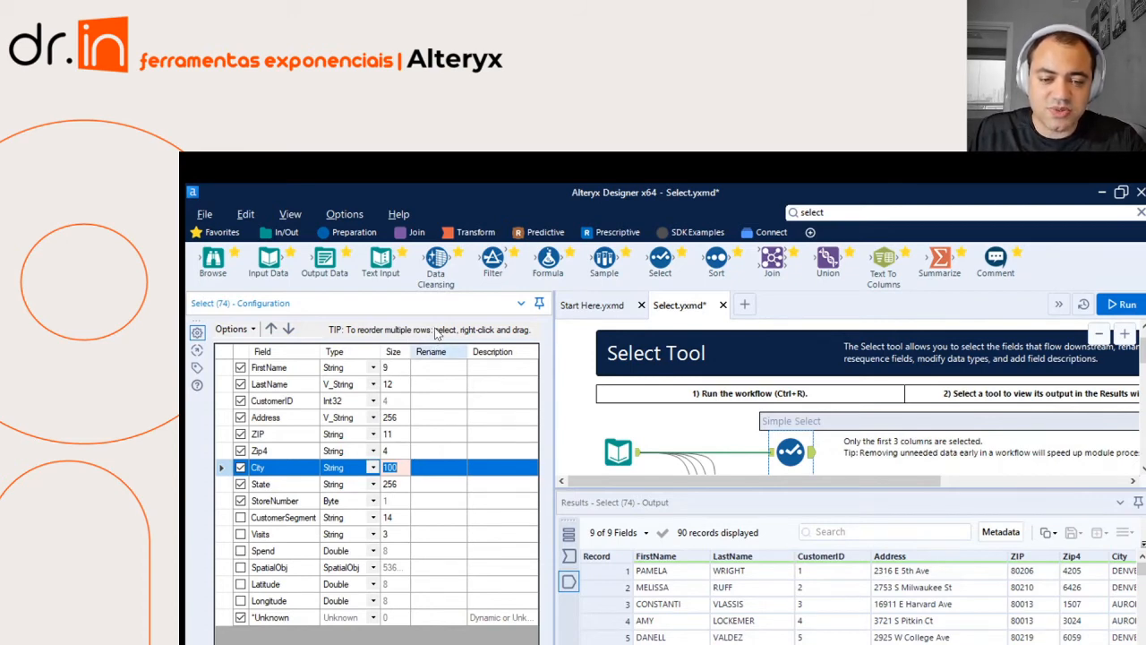
# Step: Rename the FirstName field as Nome
pyautogui.click(440, 363)
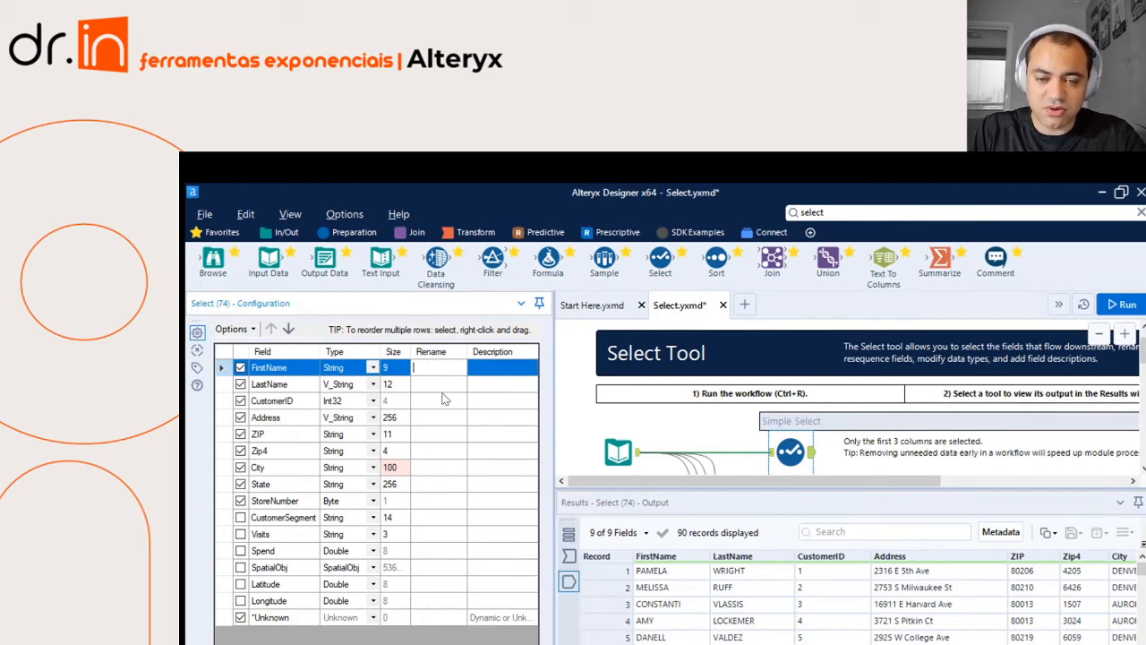
pyautogui.write('Primeiro')
pyautogui.press('BackSpace')
pyautogui.press('BackSpace')
pyautogui.press('BackSpace')
pyautogui.press('BackSpace')
pyautogui.press('BackSpace')
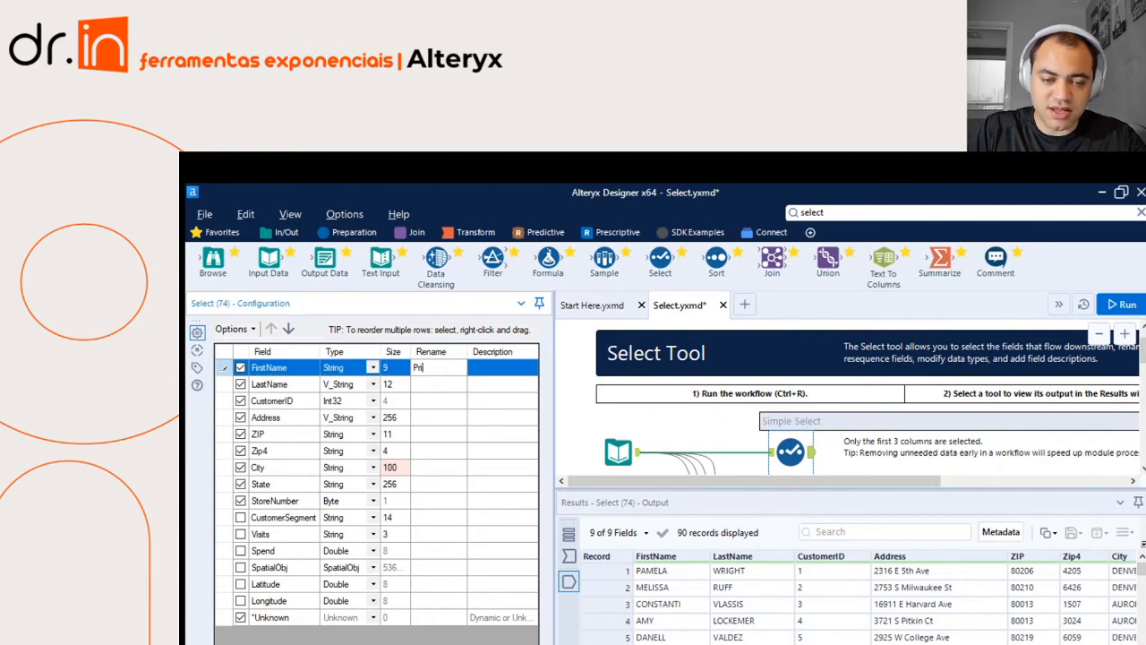
pyautogui.press('BackSpace')
pyautogui.press('BackSpace')
pyautogui.press('BackSpace')
pyautogui.write('Nome')
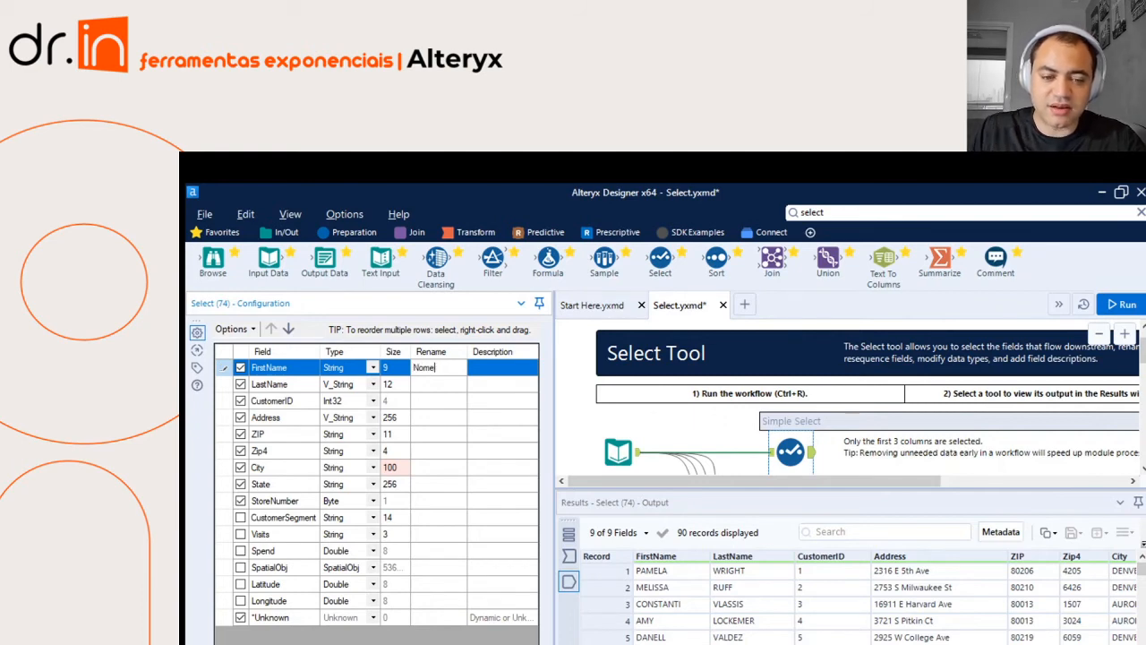
pyautogui.press('Return')
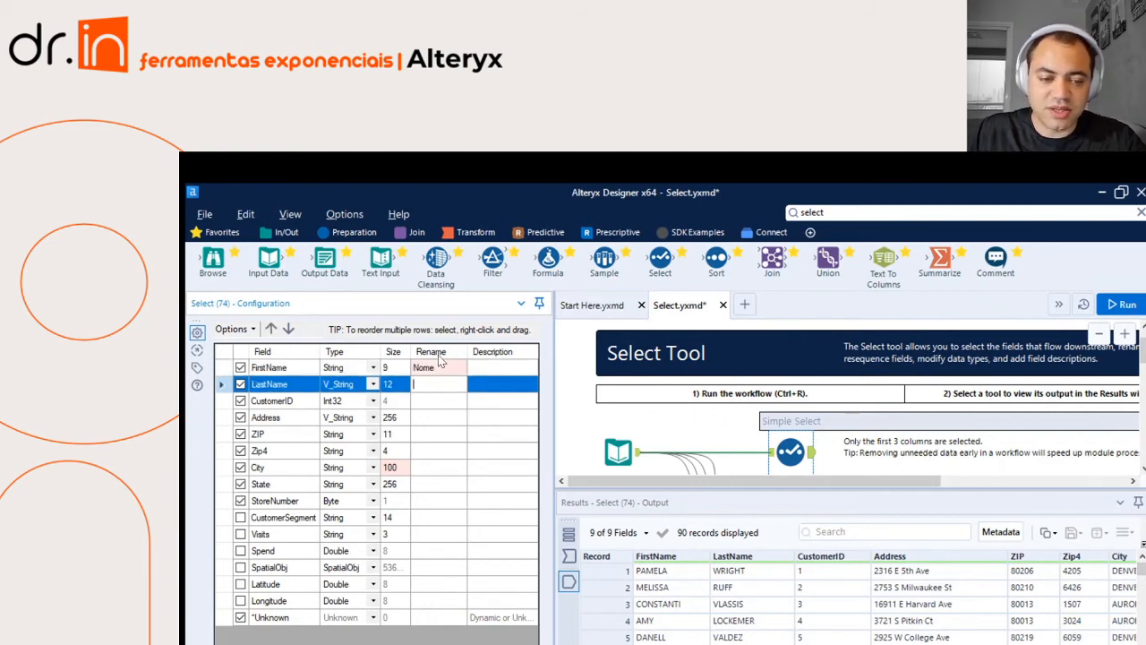
# Step: Rename the LastName field as Sobrenome and the CustomerID field as Identificador
pyautogui.write('Sobrenome')
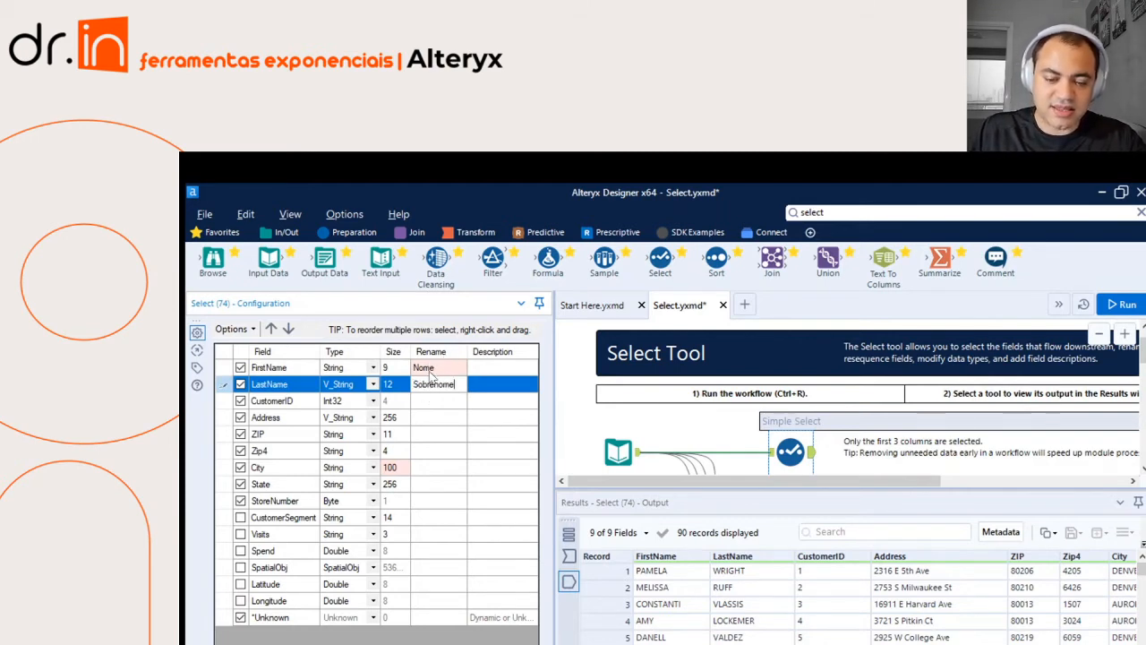
pyautogui.press('Return')
pyautogui.write('Identif')
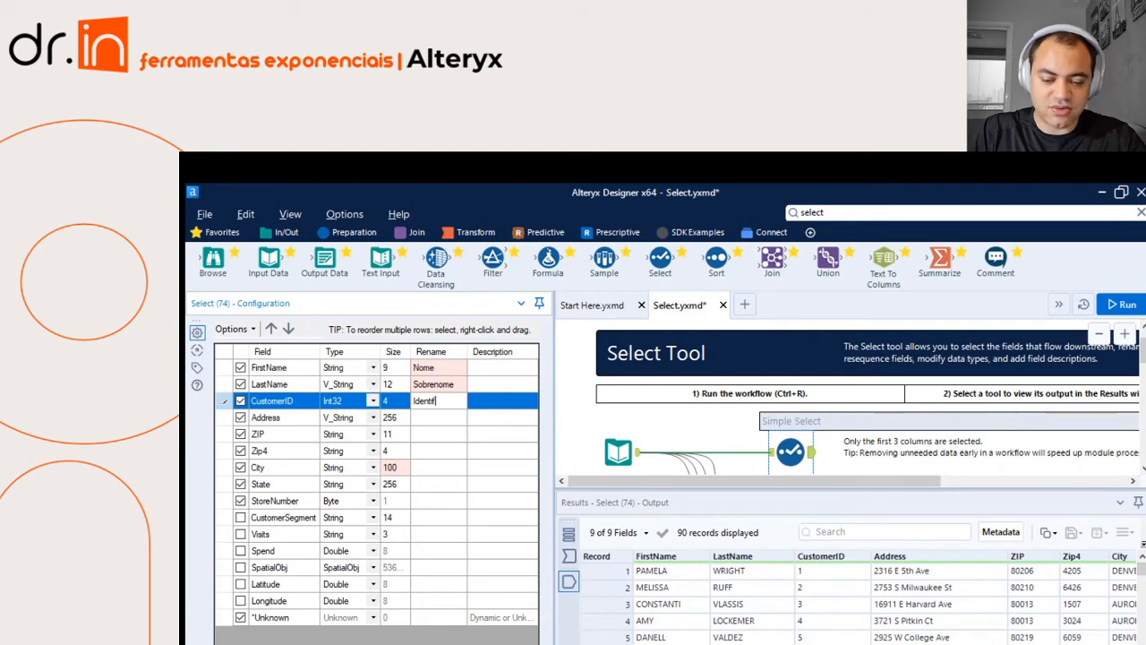
pyautogui.write('icador')
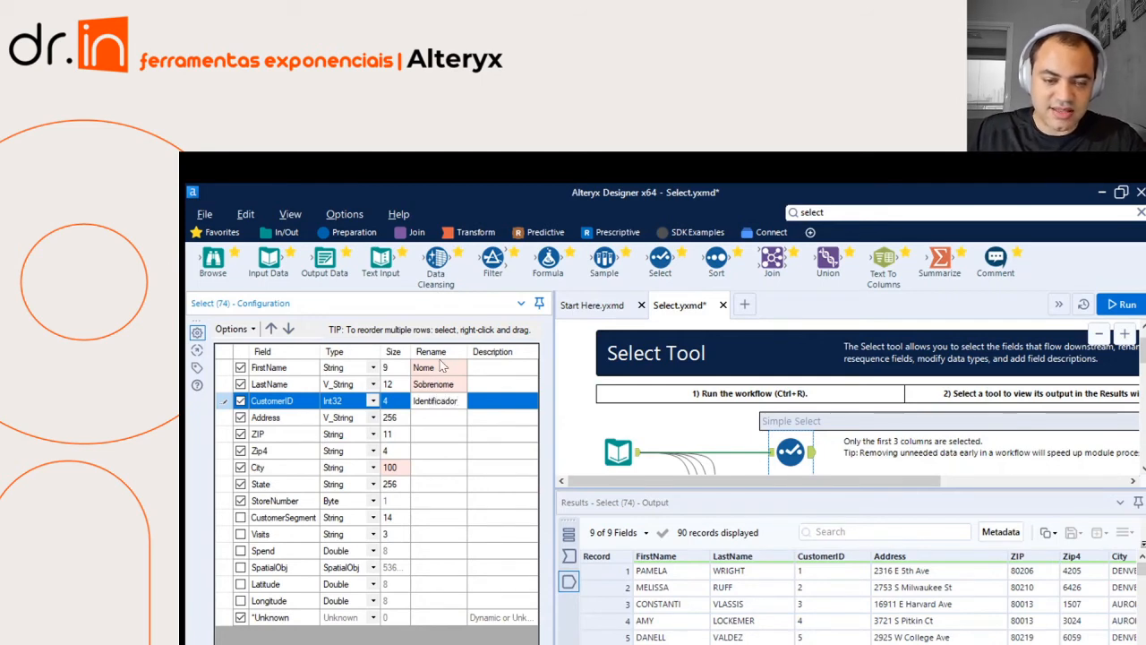
pyautogui.press('Return')
# Step: Rename the Address field as Endereço, the ZIP field as CEP and the Zip4 field as CEP 2
pyautogui.write('Endere')
pyautogui.write('co')
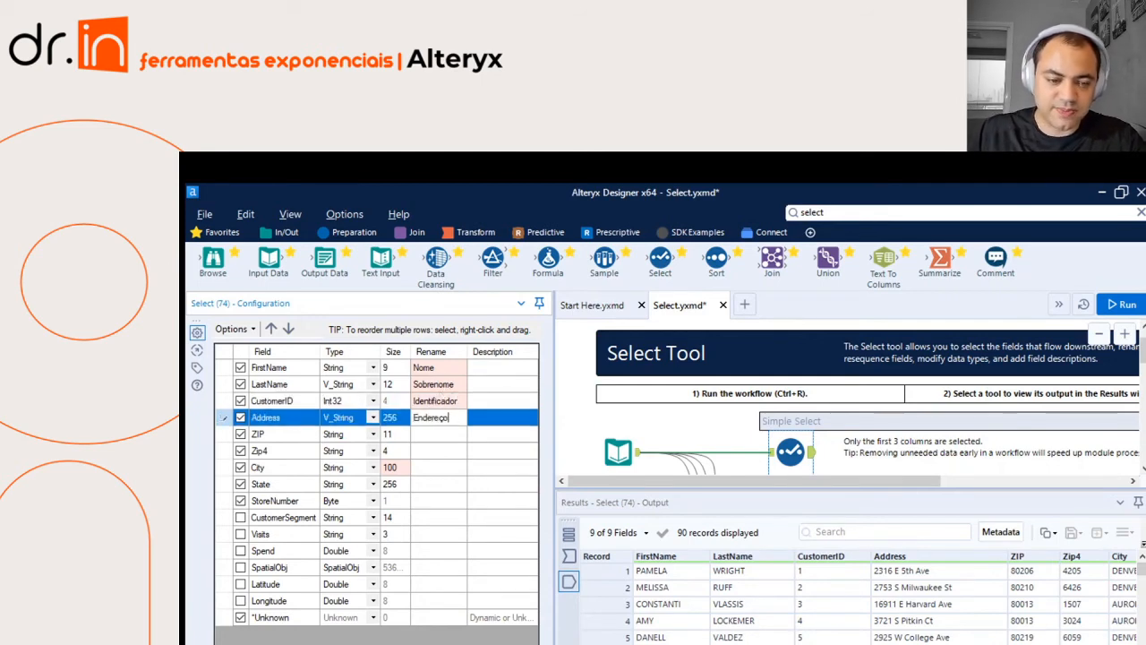
pyautogui.press('Return')
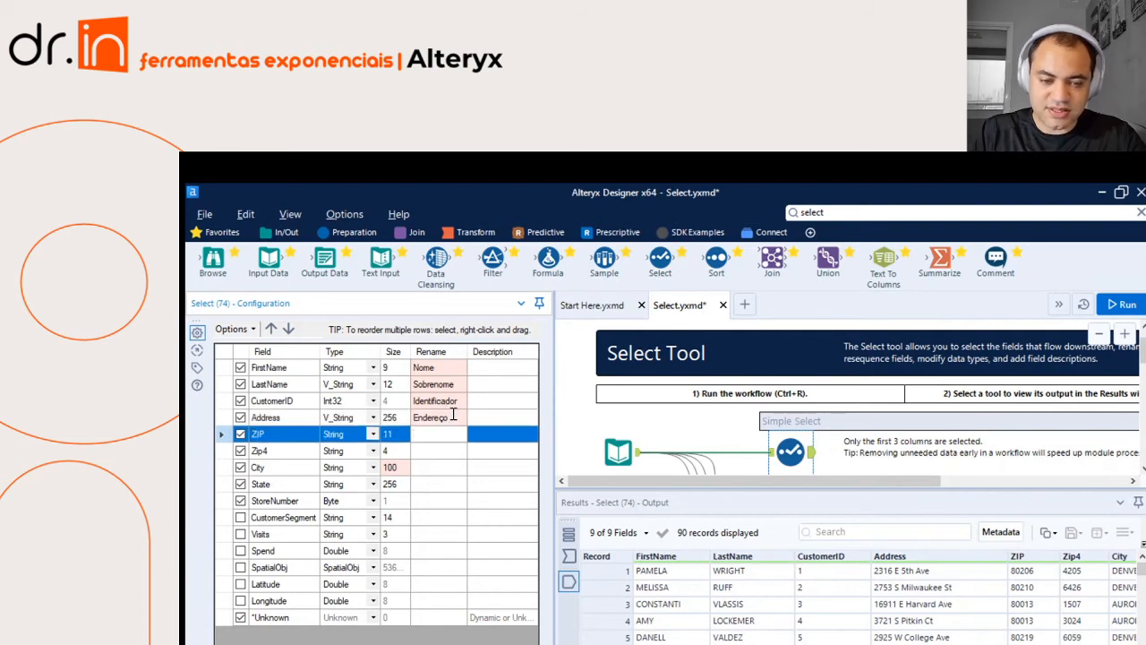
pyautogui.write('CEP')
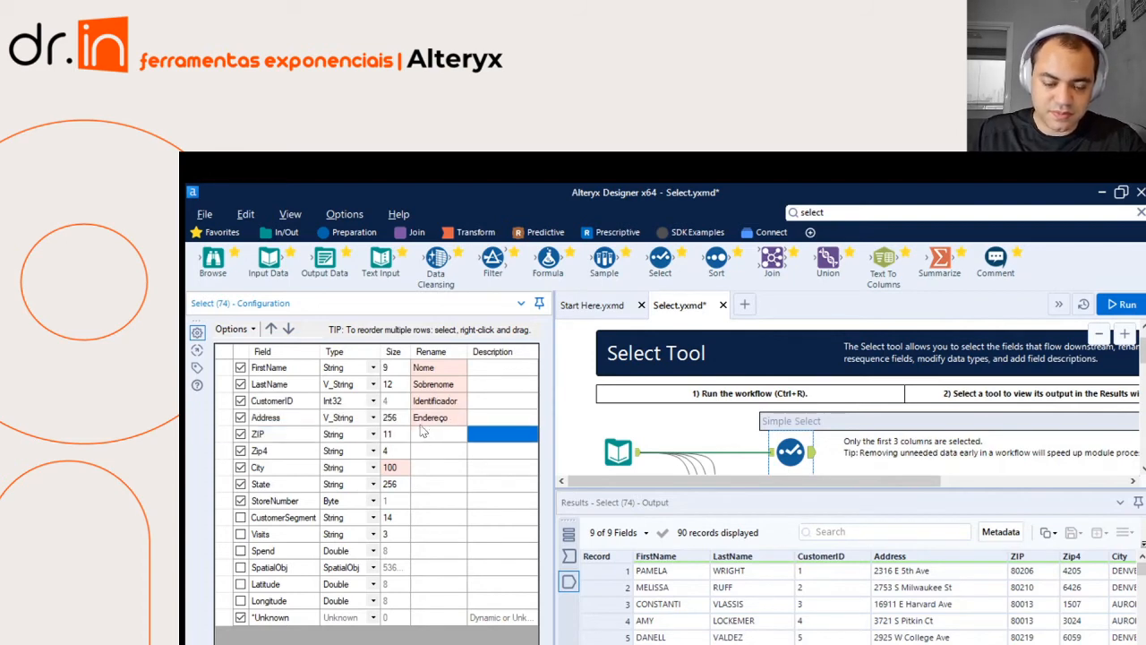
pyautogui.click(421, 451)
pyautogui.write('CEp')
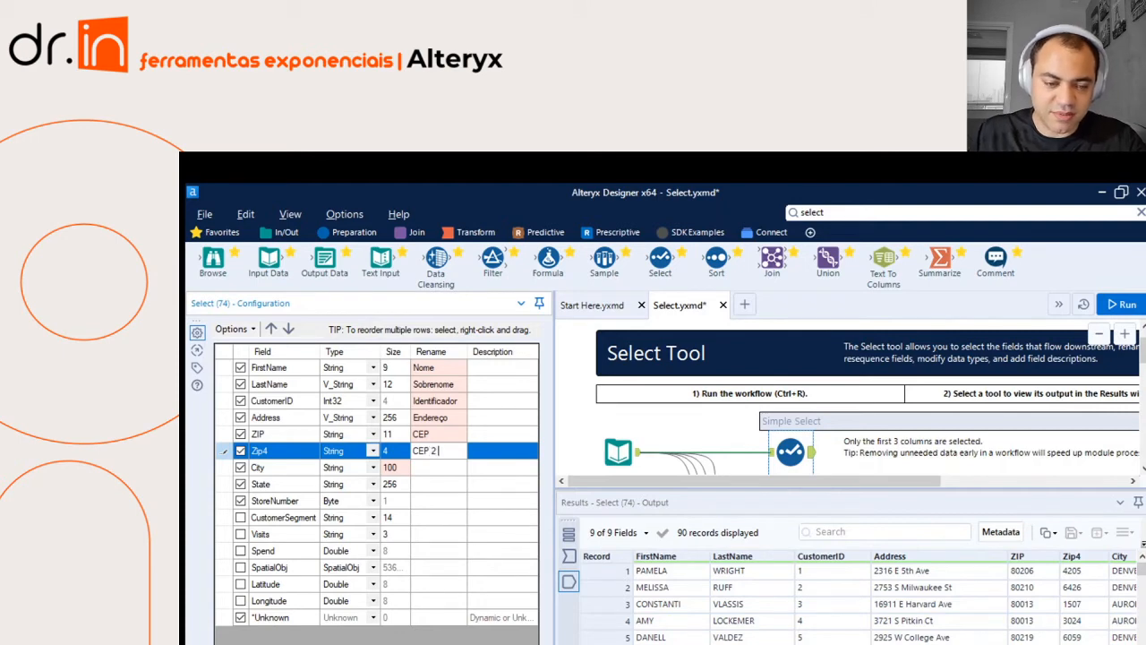
pyautogui.write(' 2')
pyautogui.press('Down')
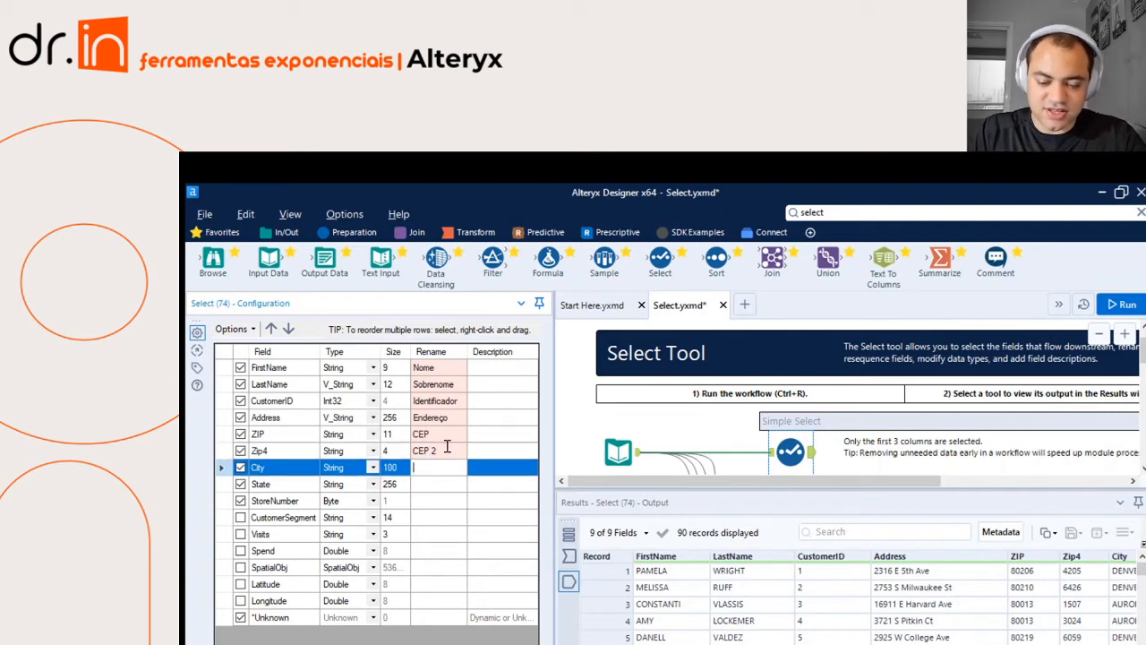
# Step: Rename the City field as Cidade, the State field as Estado and the StoreNumber field as Id_Loja
pyautogui.write('Cidade')
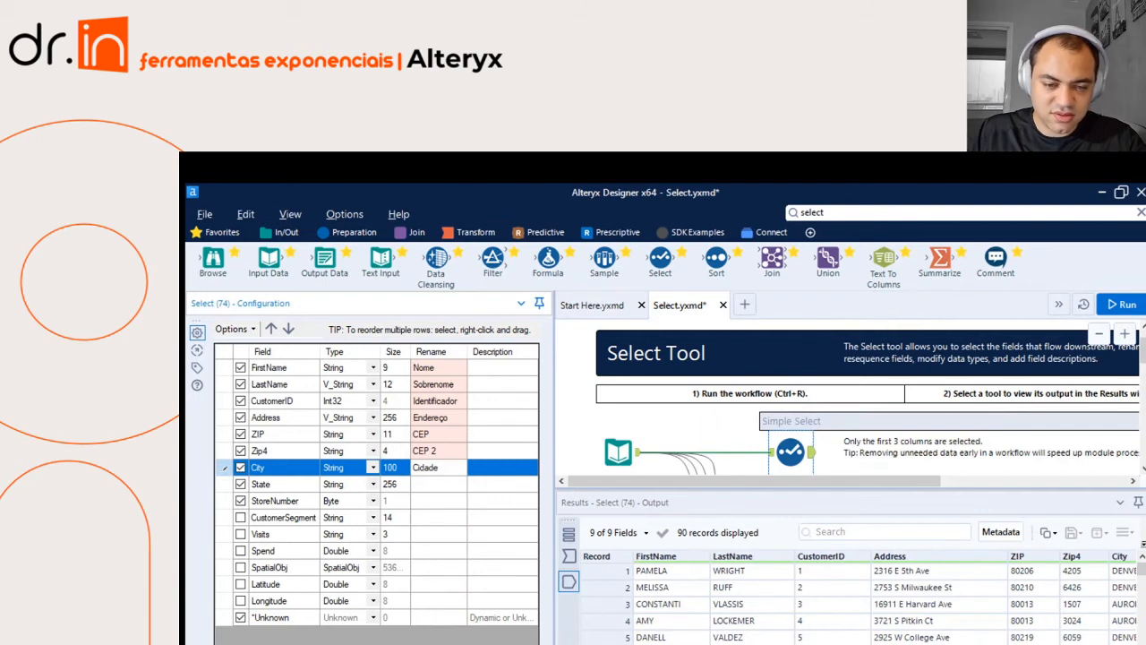
pyautogui.press('Down')
pyautogui.write('E')
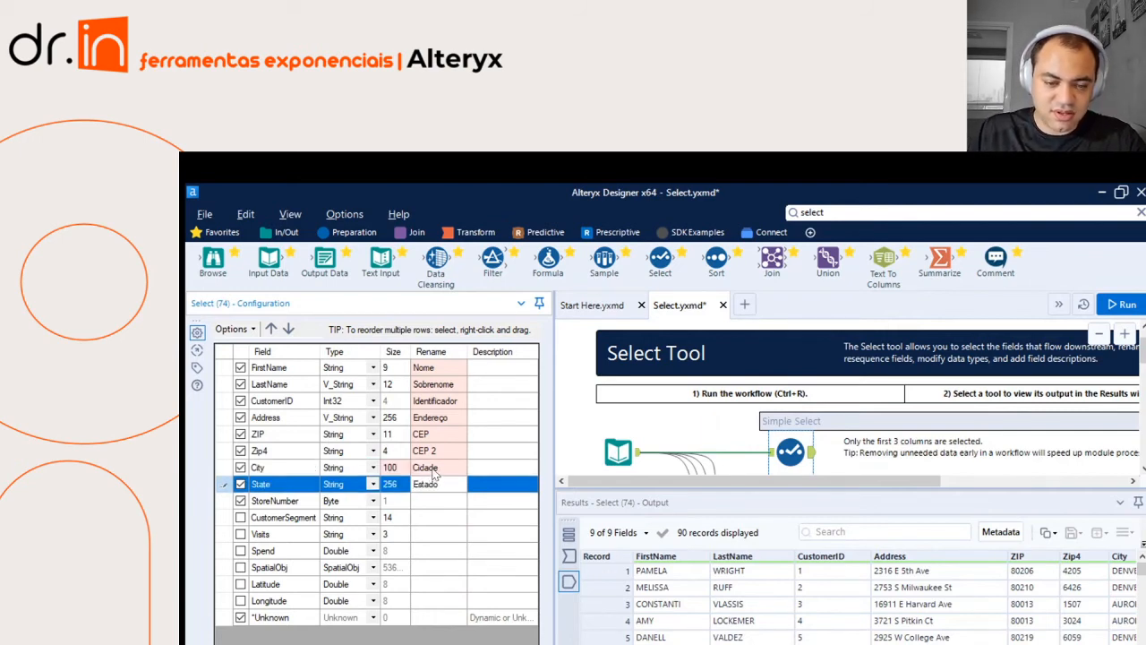
pyautogui.press('Down')
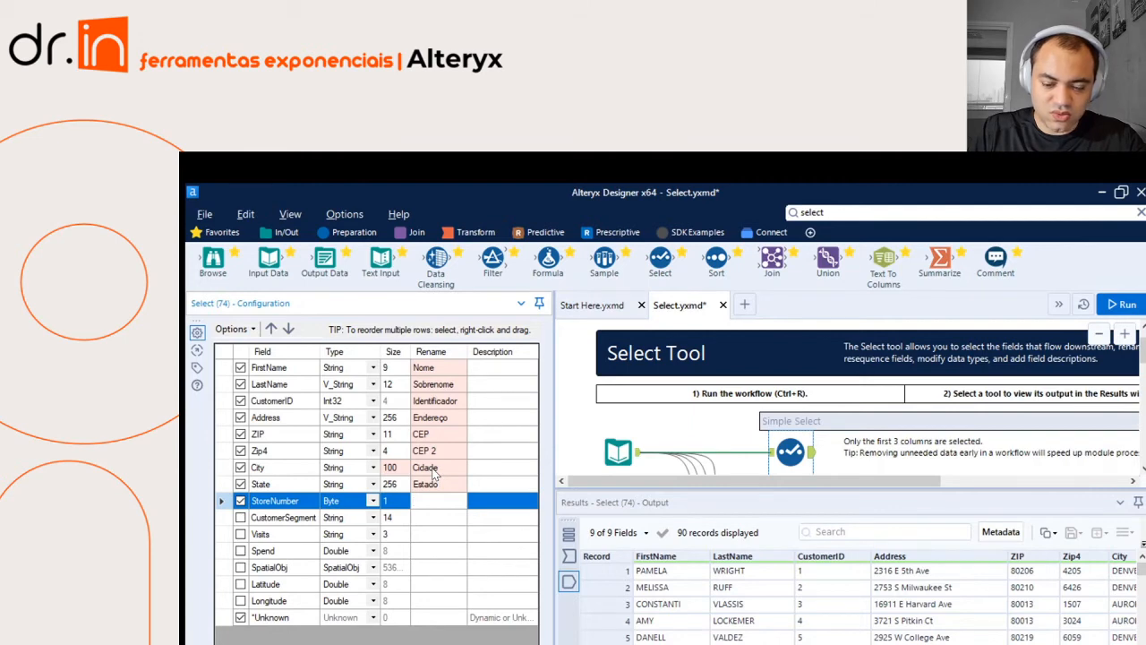
pyautogui.write('Id_Loja')
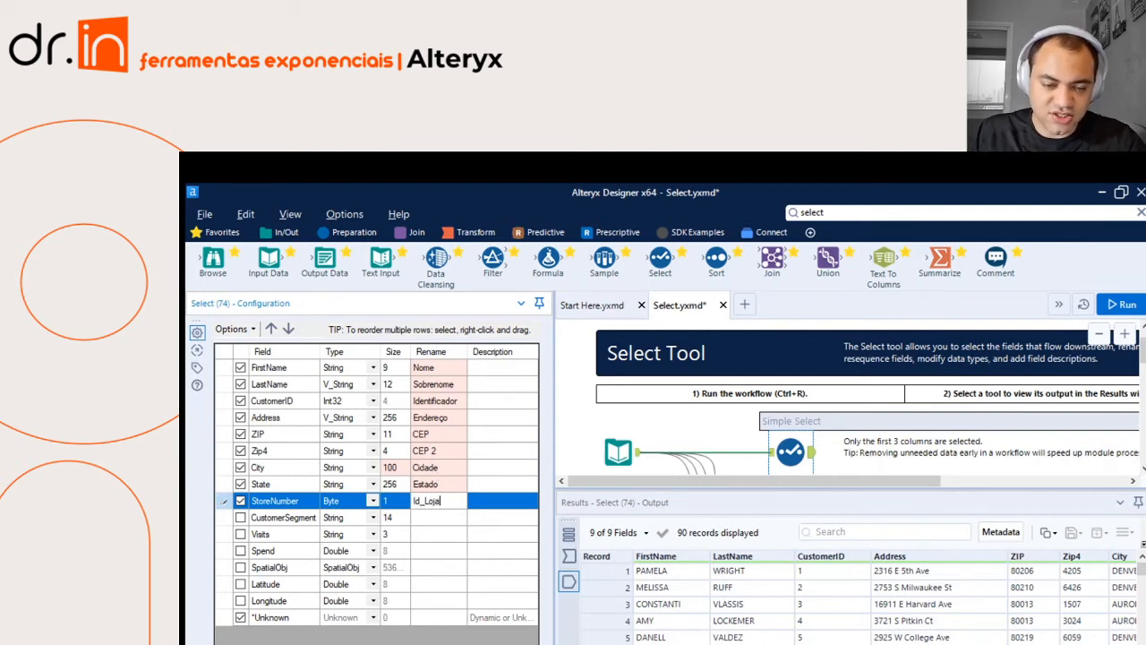
pyautogui.click(437, 483)
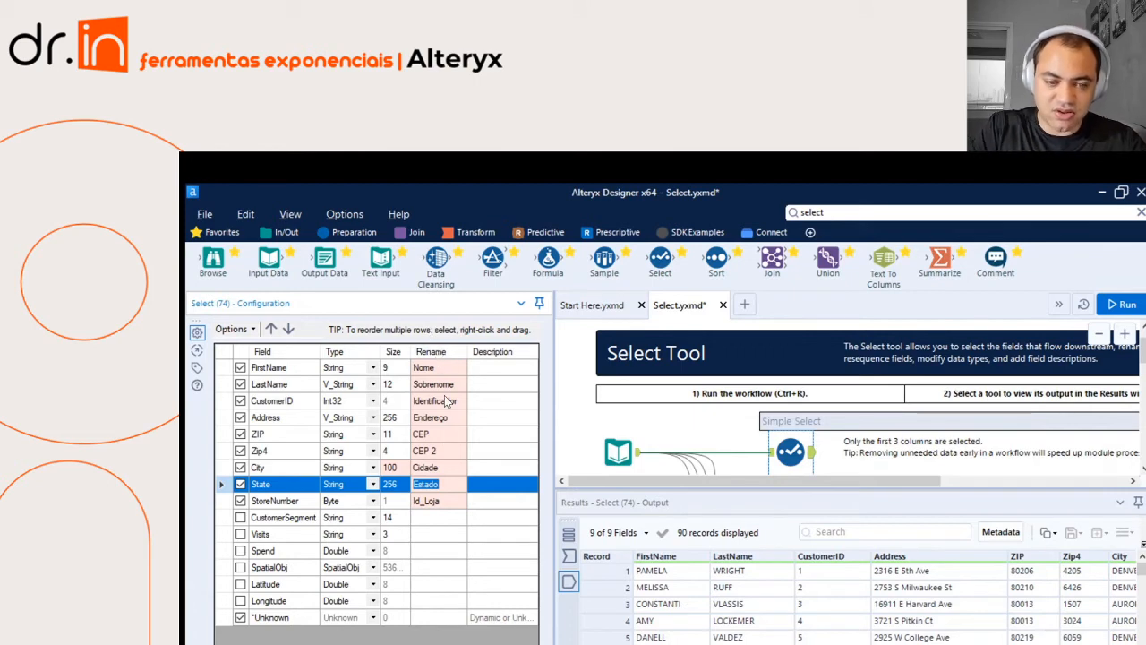
# Step: Run the workflow and check the renamed columns across the Simple Select tool's output
pyautogui.hotkey('ctrl', 'r')
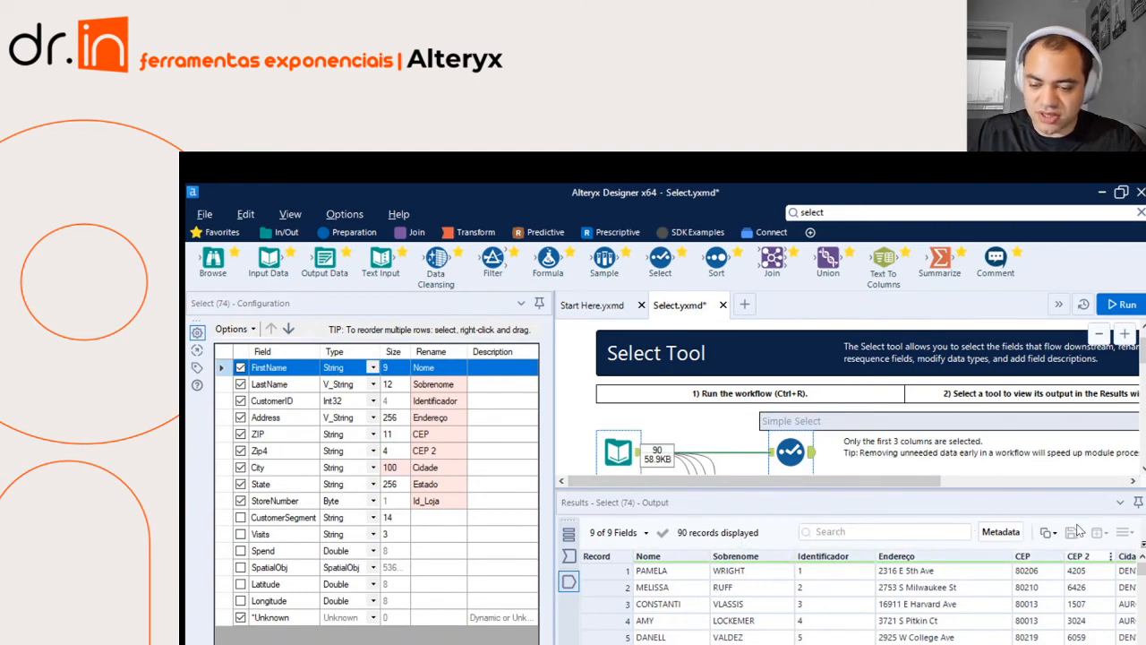
pyautogui.hscroll(3, 922, 637)
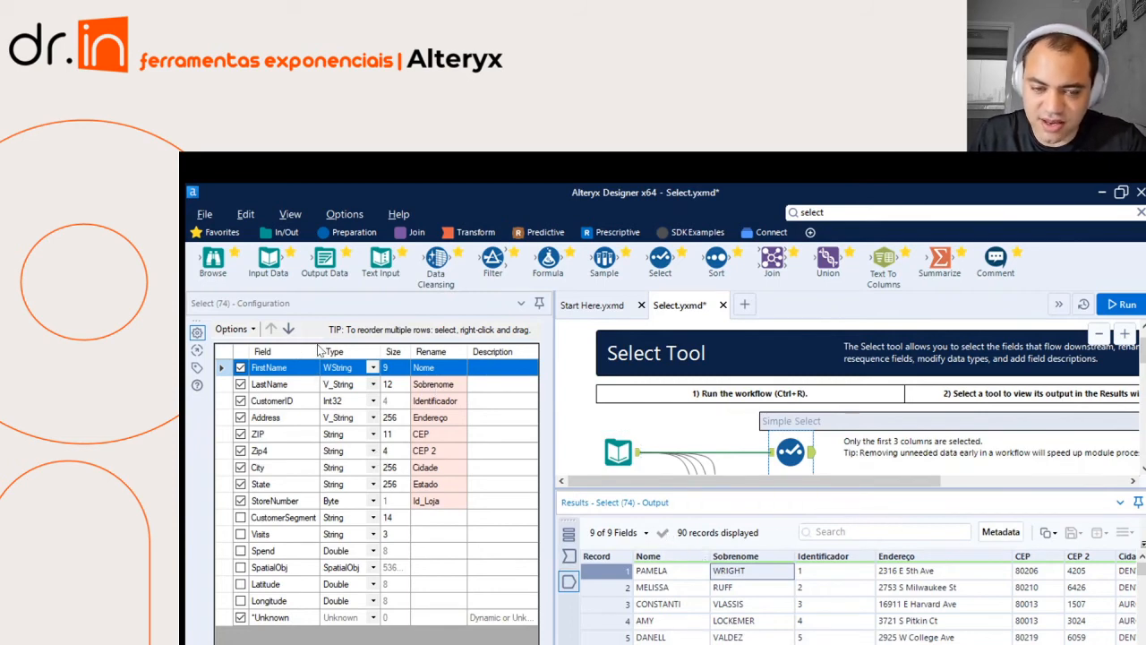
# Step: Set the FirstName field's data type to String: Forced
pyautogui.click(351, 369)
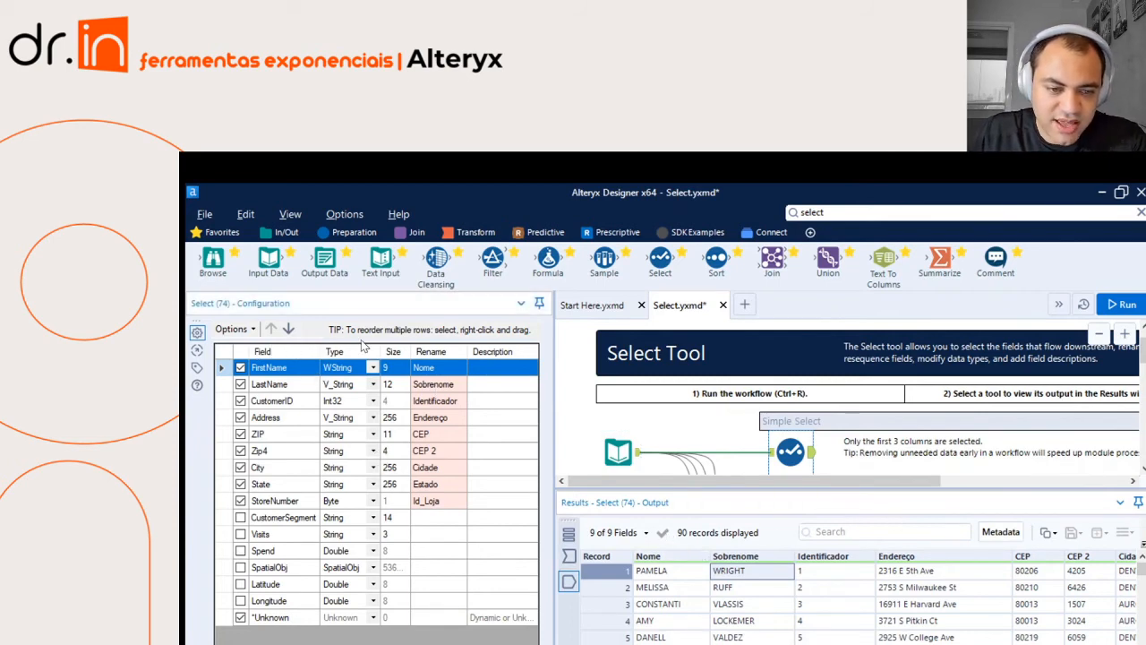
pyautogui.press('Up')
pyautogui.click(344, 421)
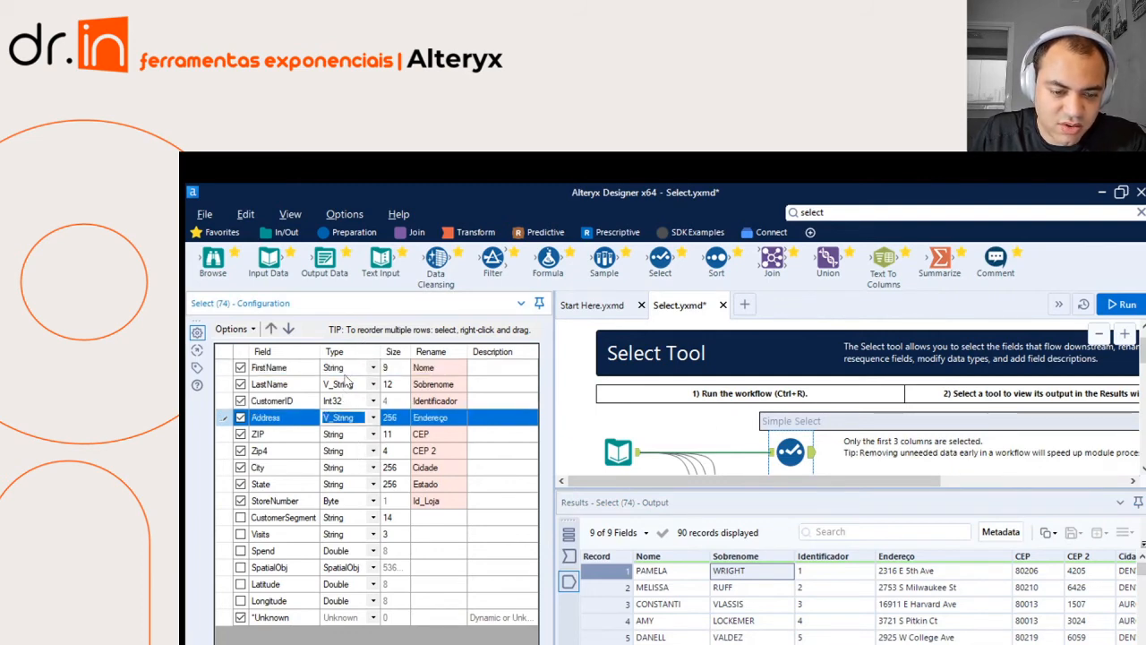
pyautogui.click(348, 368)
pyautogui.click(364, 339)
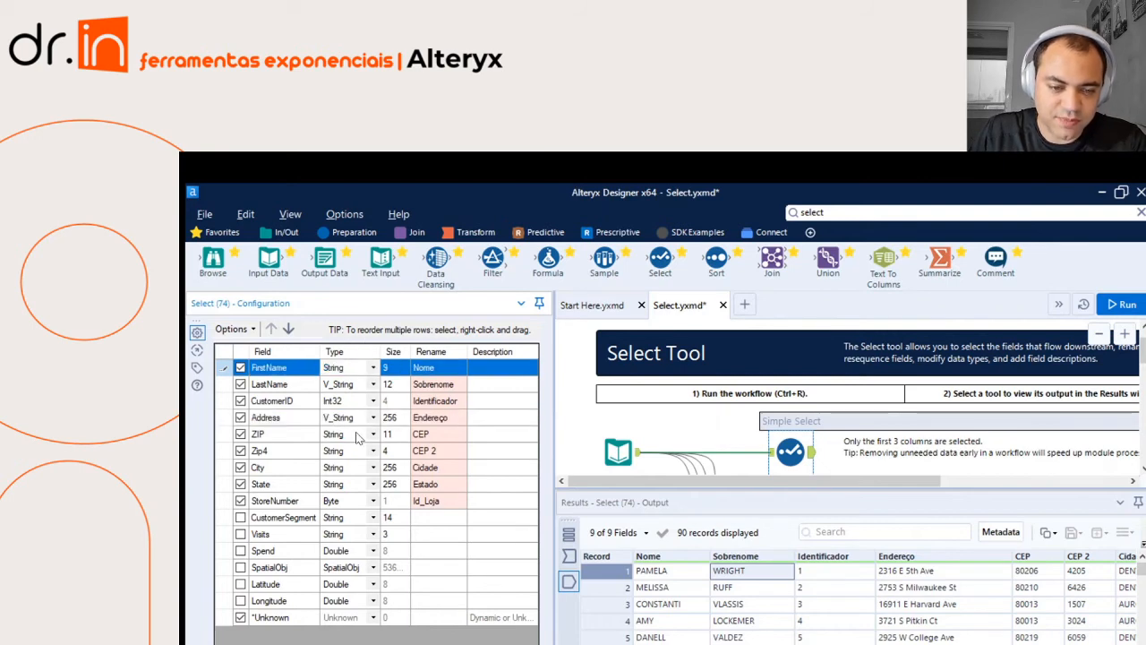
pyautogui.click(351, 400)
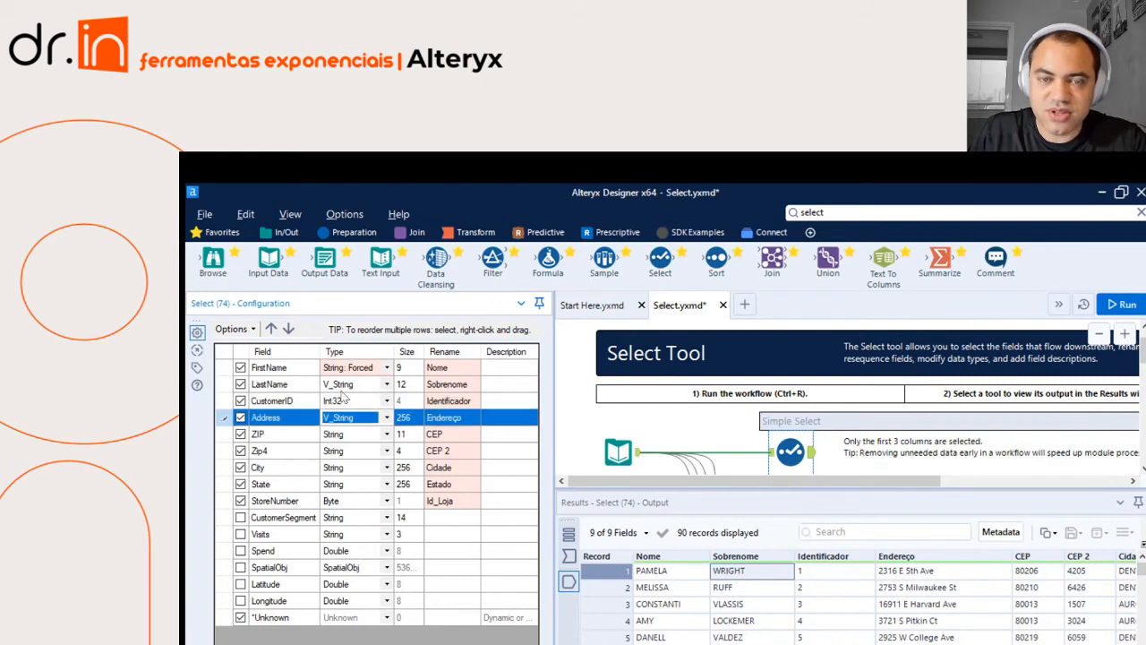
# Step: Set the CustomerID field's data type to Int64
pyautogui.press('Down')
pyautogui.press('Up')
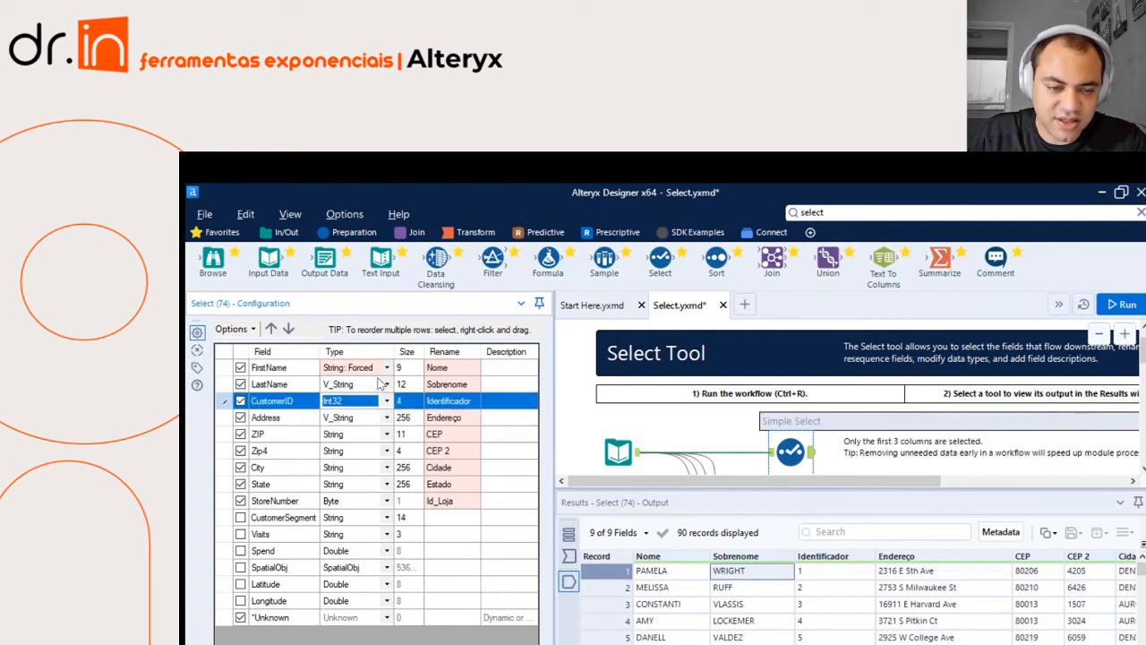
pyautogui.click(369, 456)
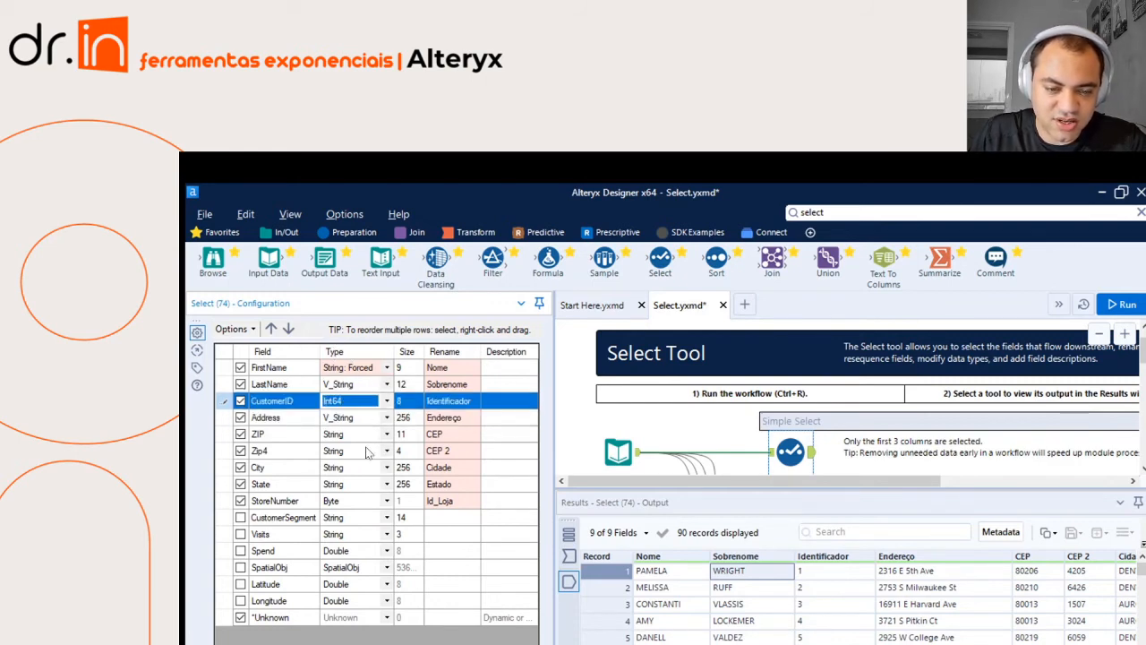
pyautogui.click(365, 464)
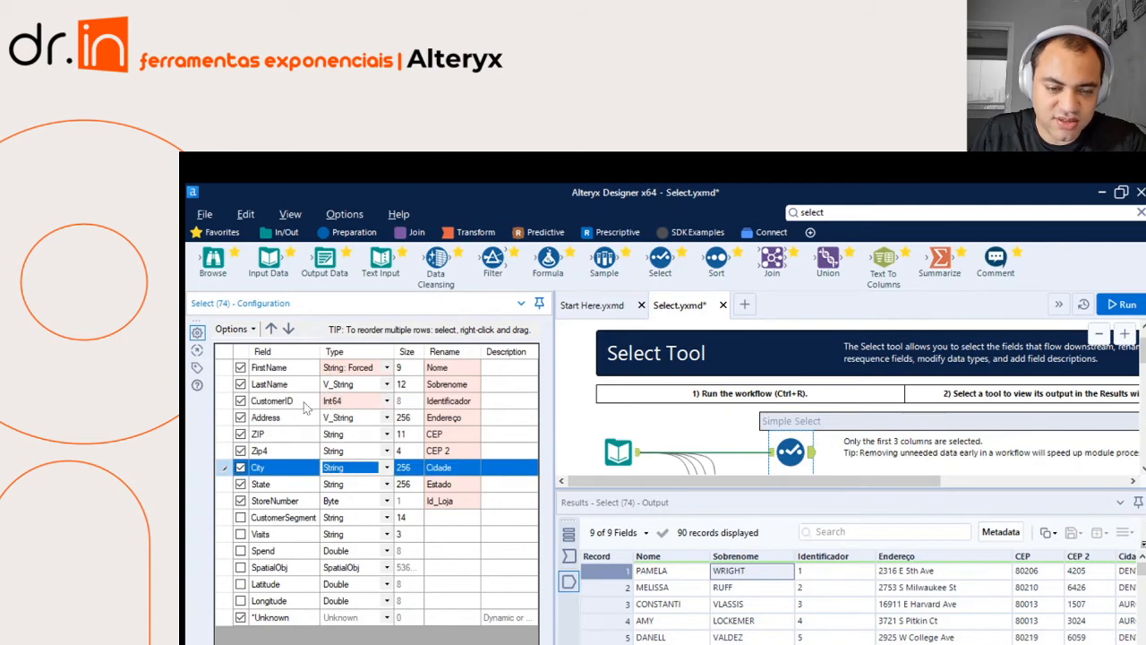
# Step: Run the workflow, inspect the output's field metadata and return to the data records
pyautogui.click(1124, 304)
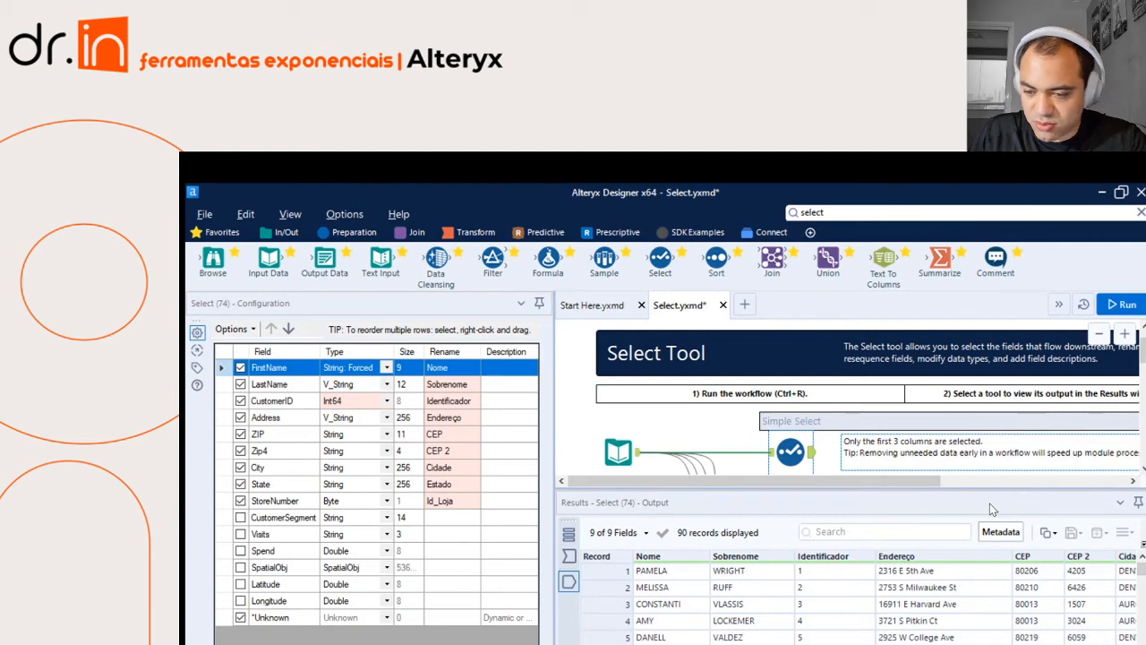
pyautogui.click(1000, 531)
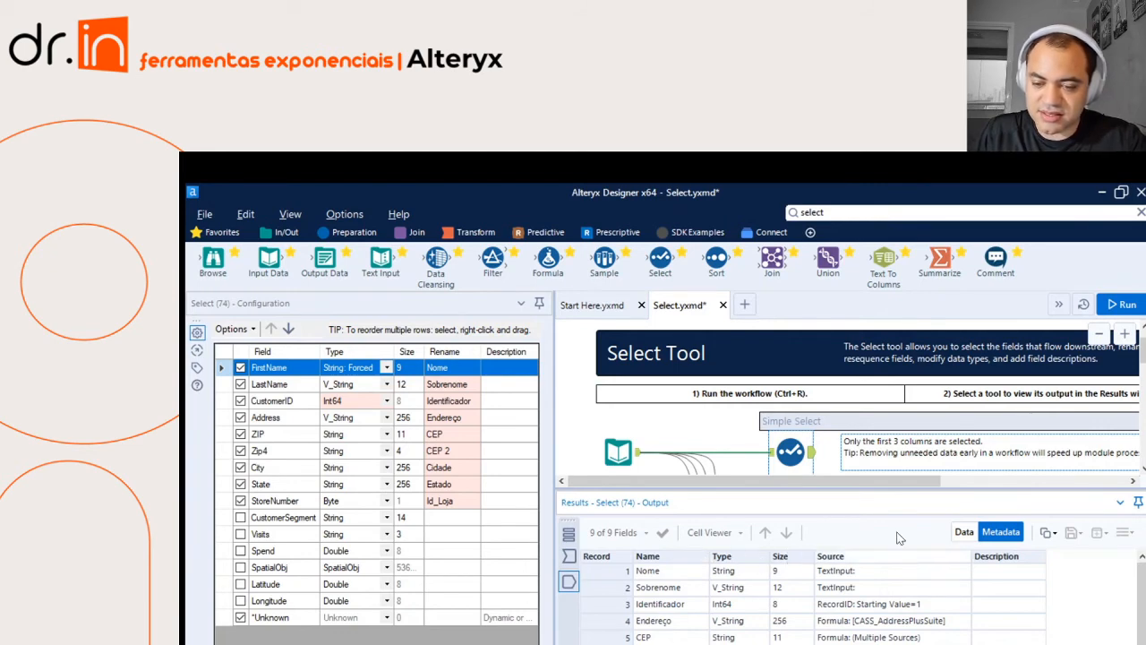
pyautogui.click(963, 532)
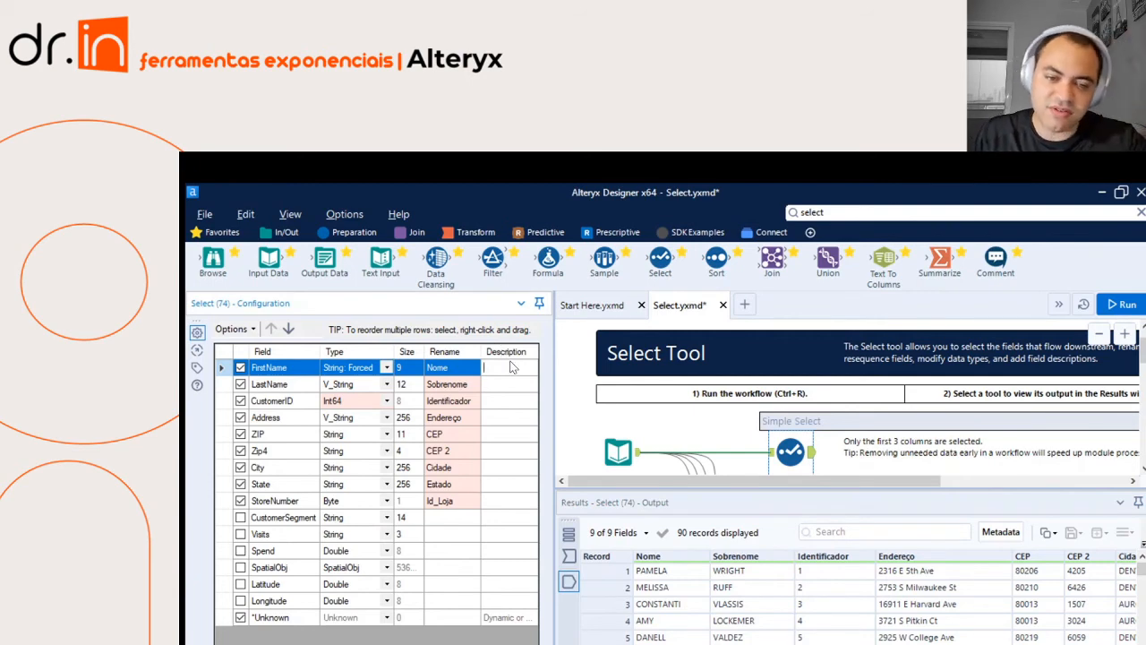
# Step: Describe the FirstName field as "Se refere aos primeiro nome de todos os nossos clientes" and run the workflow
pyautogui.write('Se refere aos')
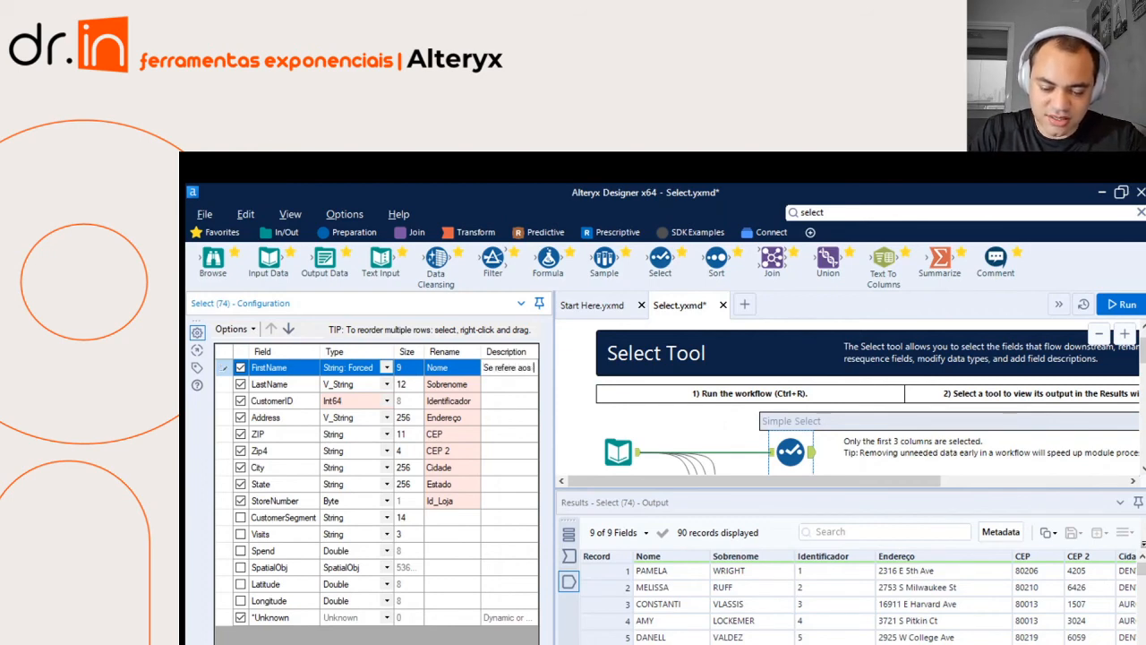
pyautogui.write(' primeiro n')
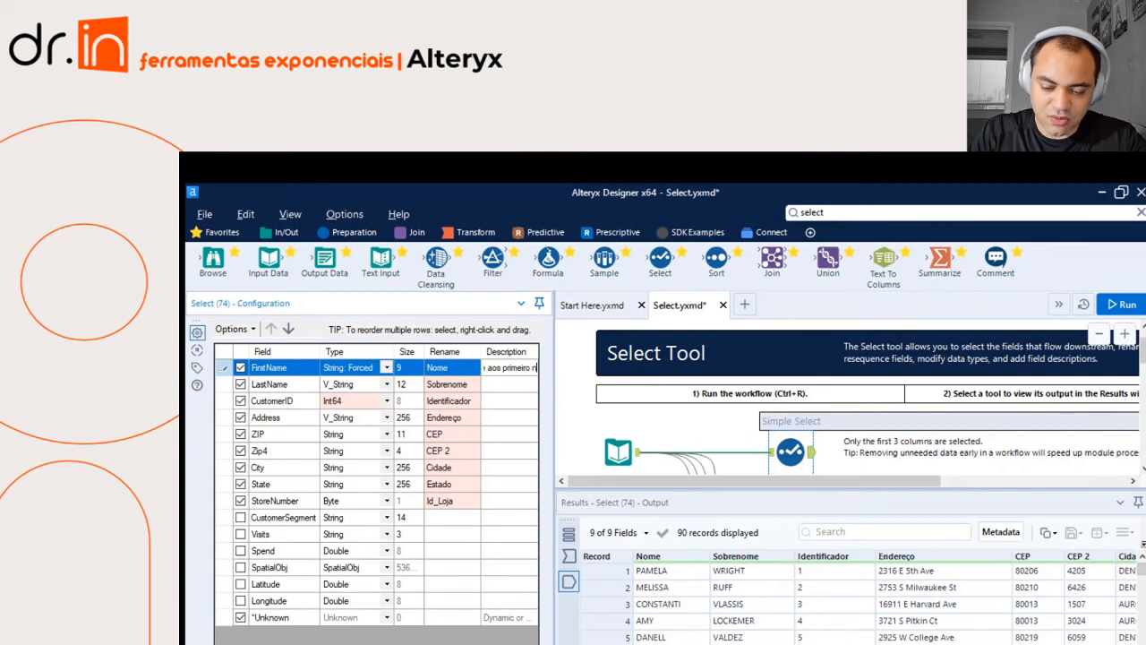
pyautogui.write('ome de to')
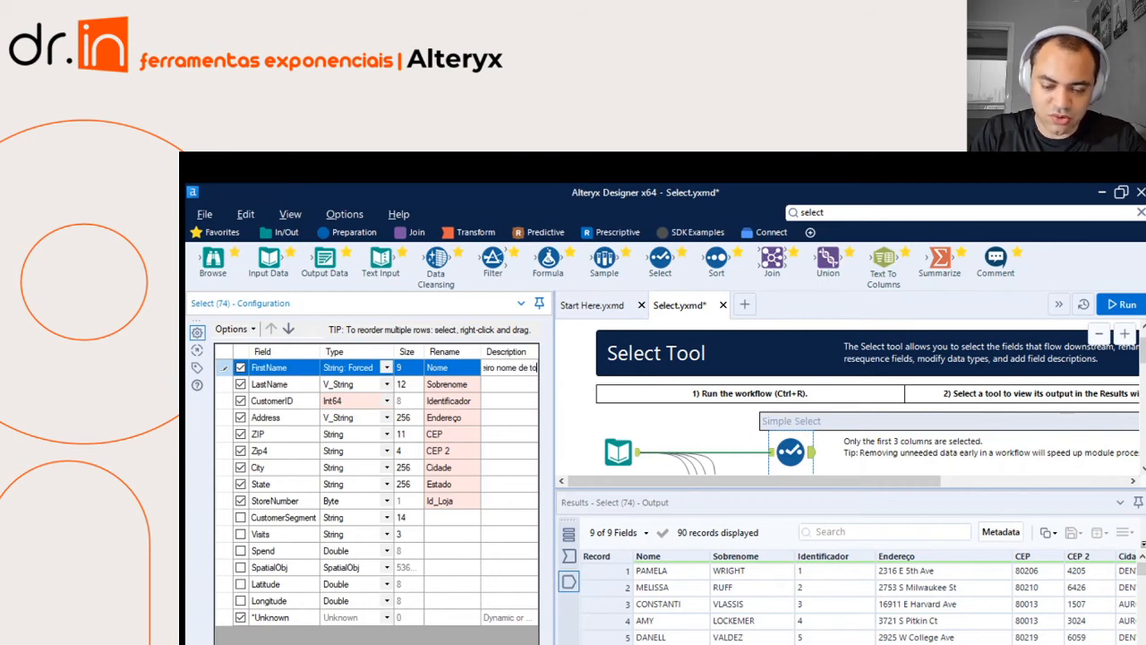
pyautogui.write('dos')
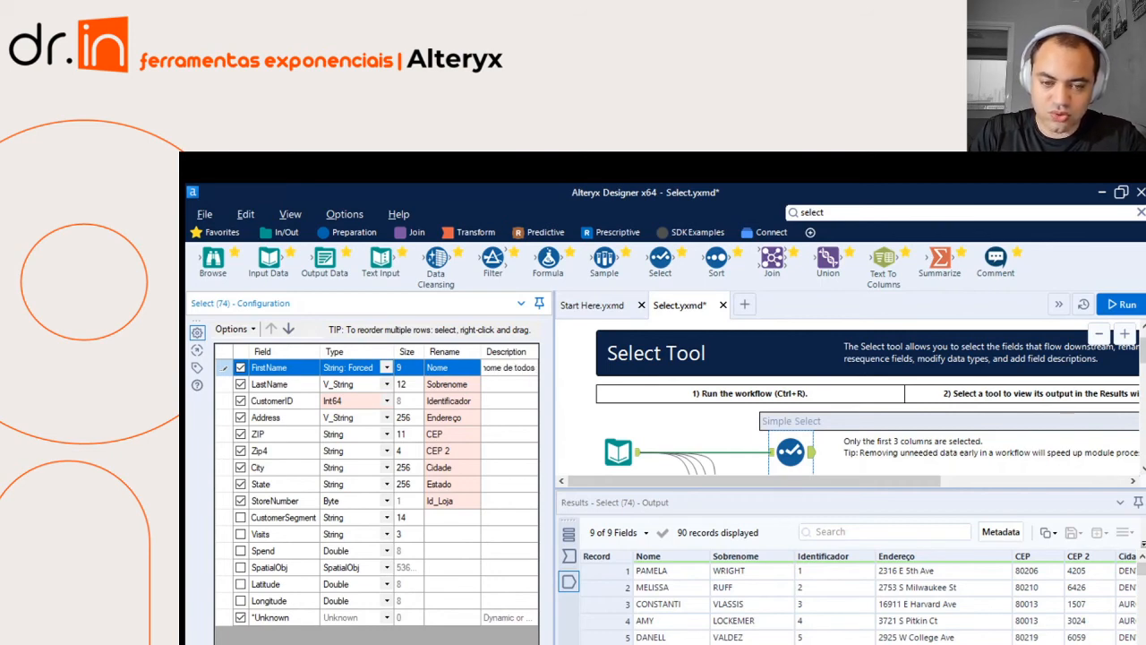
pyautogui.write(' os nossos clientes')
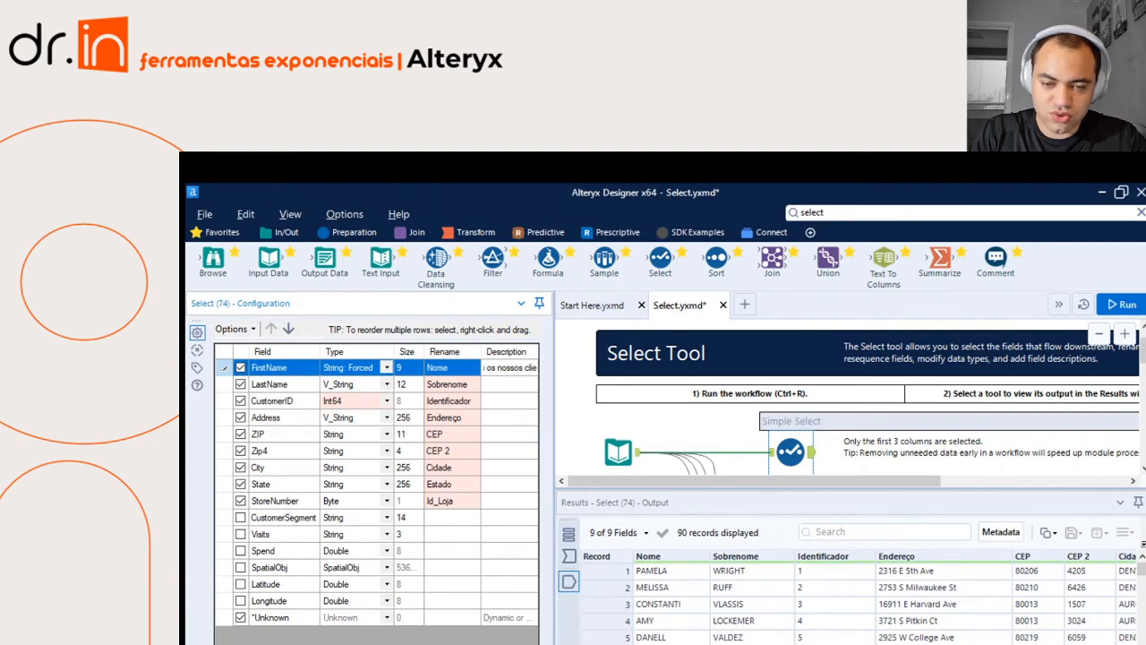
pyautogui.press('BackSpace')
pyautogui.write('R')
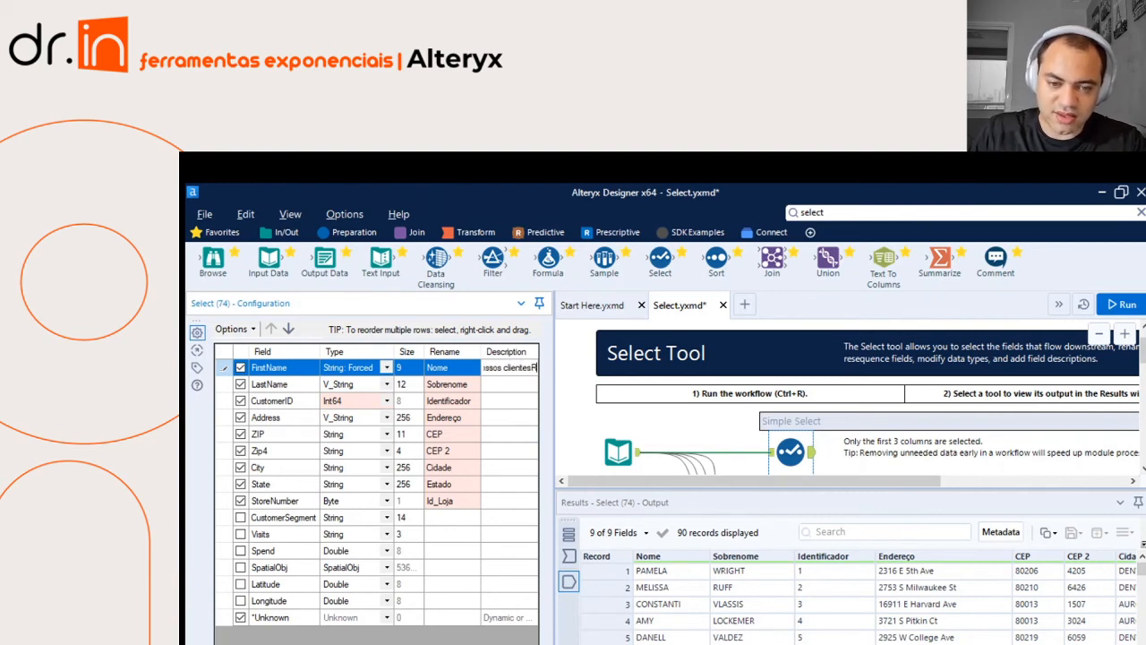
pyautogui.hotkey('ctrl', 'r')
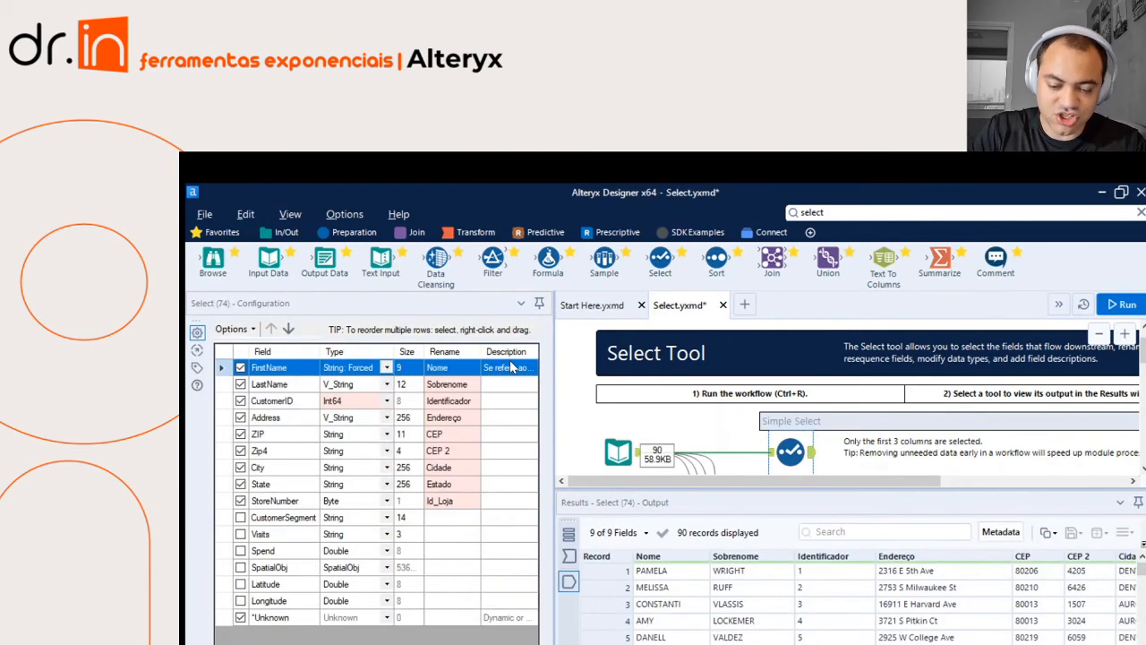
# Step: Widen the Select configuration area and read the FirstName field's description
pyautogui.moveTo(560, 383); pyautogui.dragTo(645, 393)
pyautogui.click(567, 382)
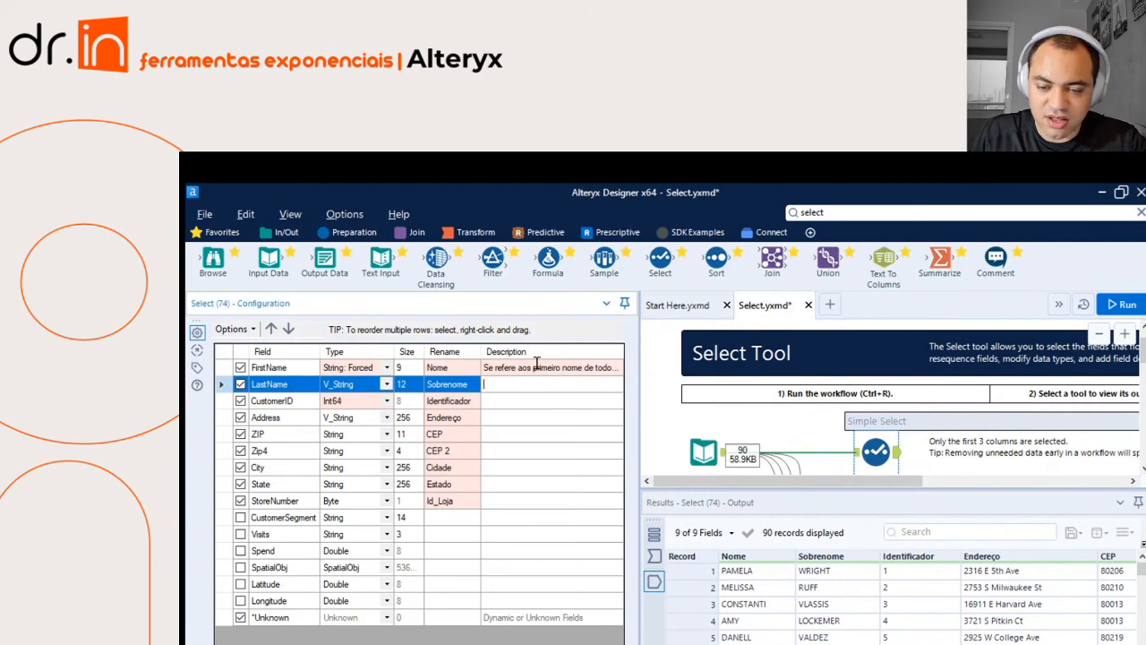
pyautogui.press('Down')
pyautogui.press('Up')
pyautogui.press('Up')
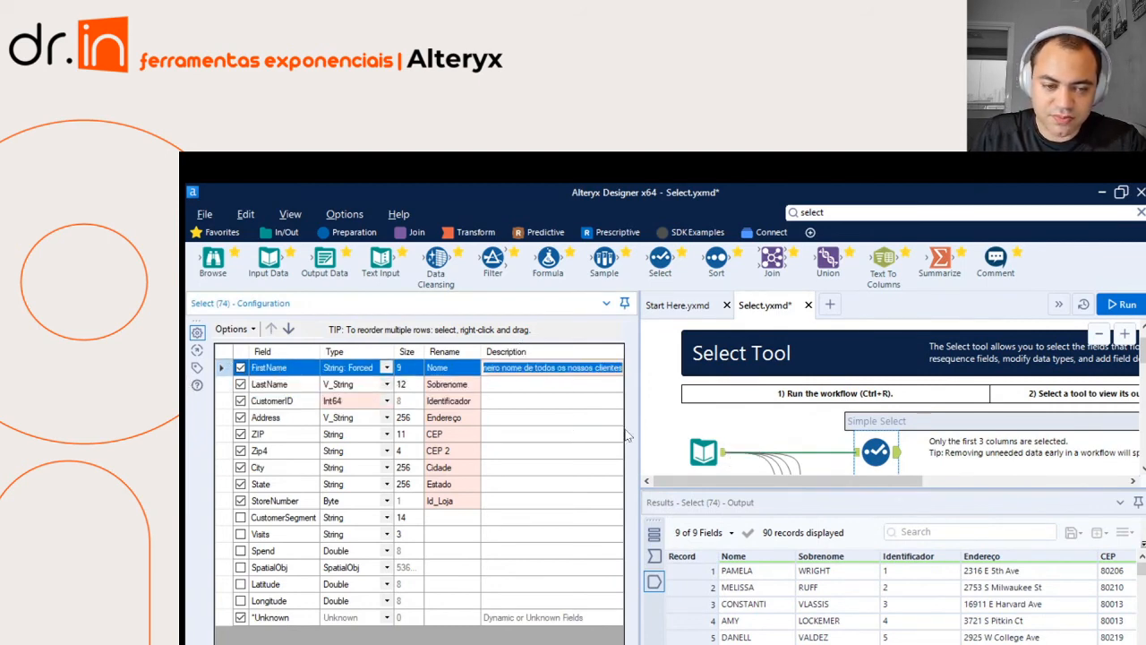
# Step: Restore the configuration area's narrower width and check the field description in the output metadata
pyautogui.click(881, 433)
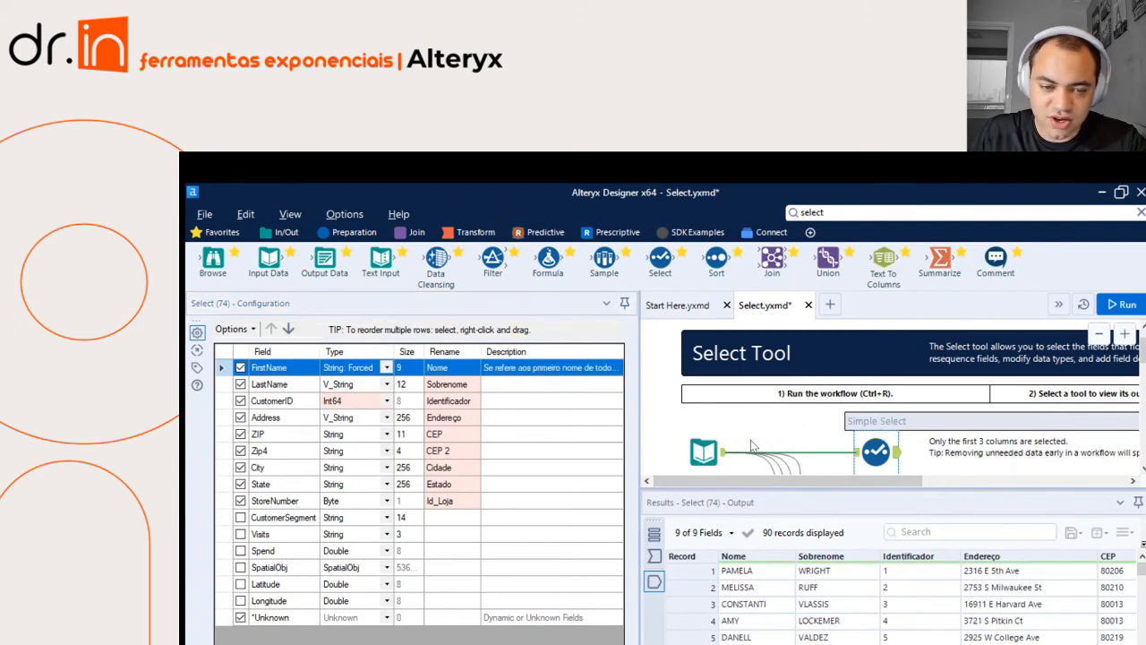
pyautogui.click(526, 369)
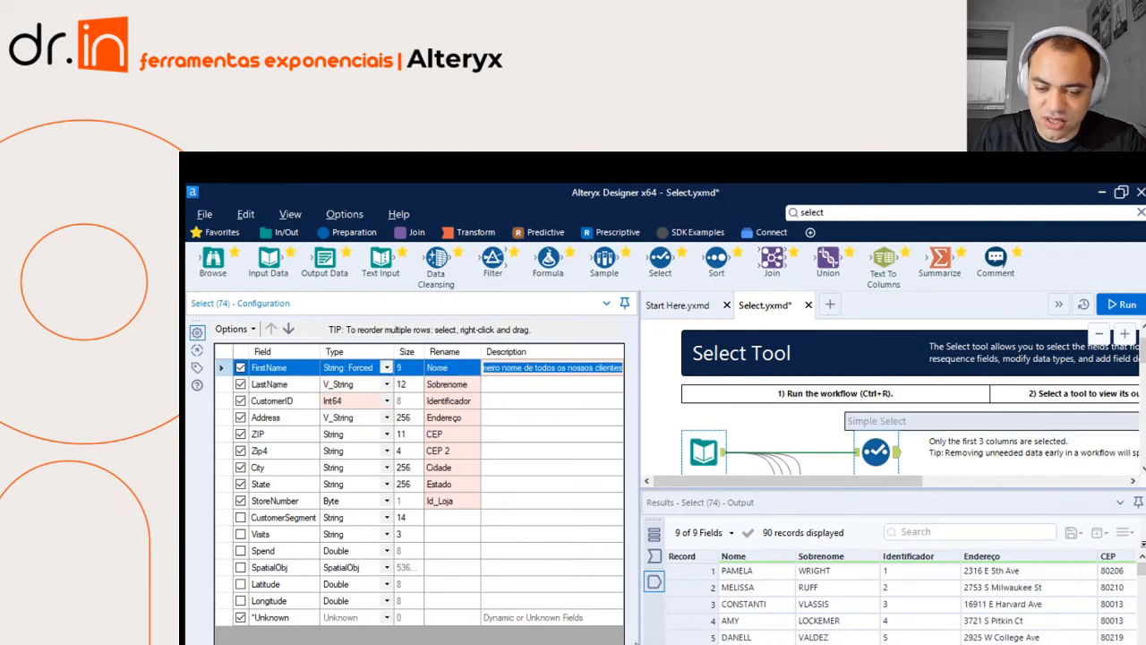
pyautogui.moveTo(639, 501); pyautogui.dragTo(554, 501)
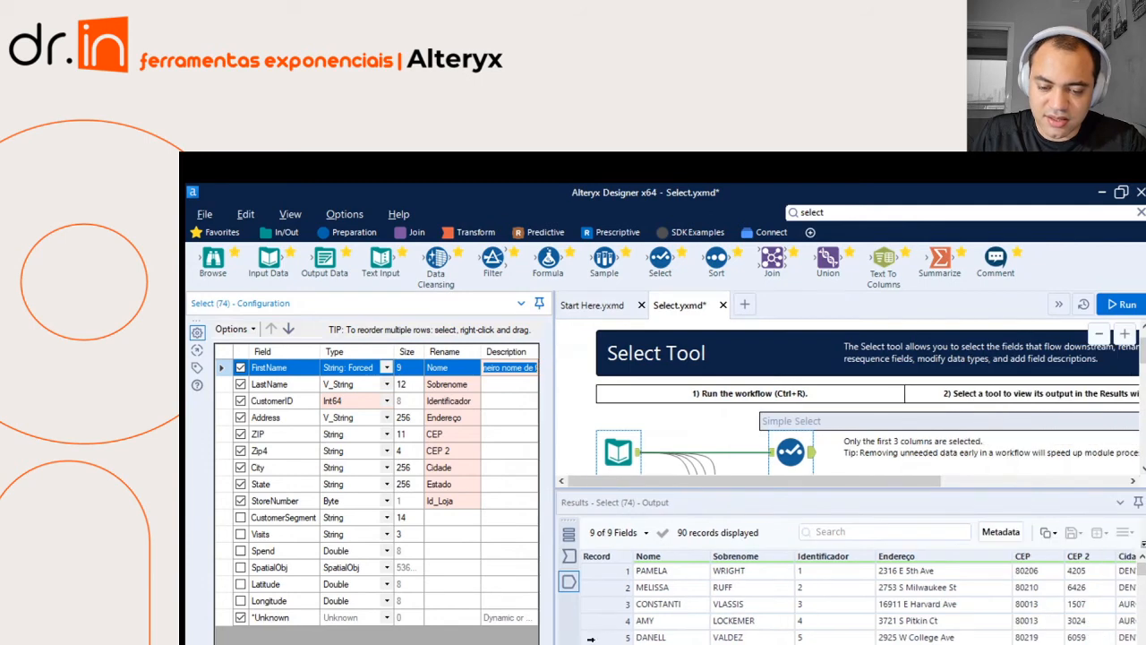
pyautogui.click(984, 528)
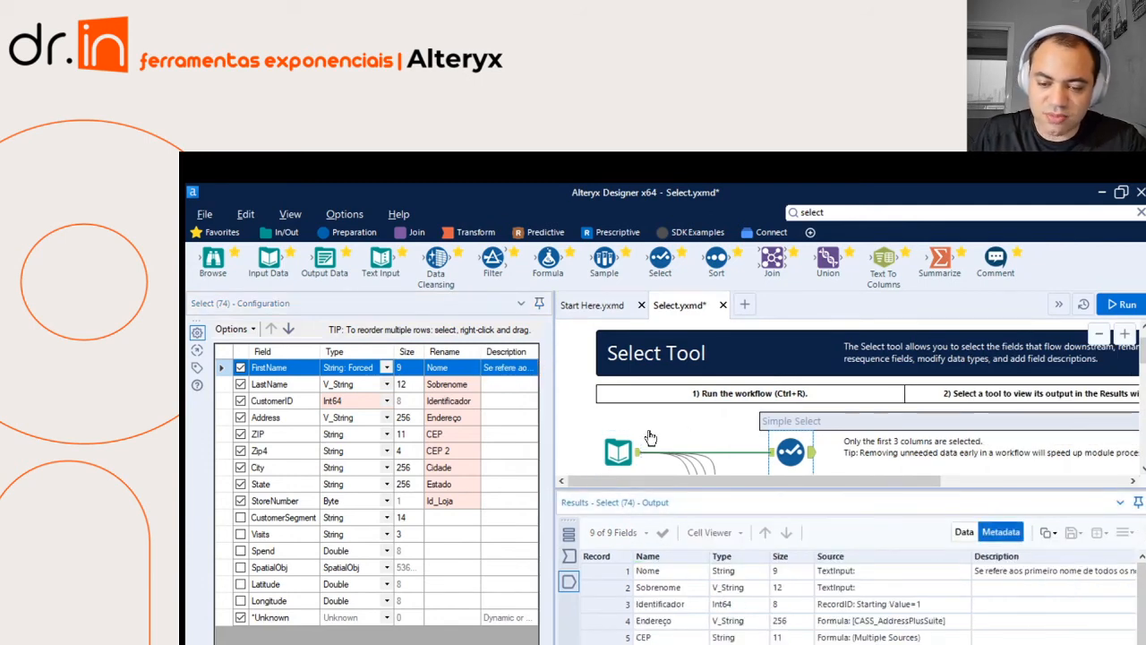
# Step: Compare the Input Data tool's field metadata with the Select tool's output metadata and check the Nome field's description
pyautogui.click(618, 451)
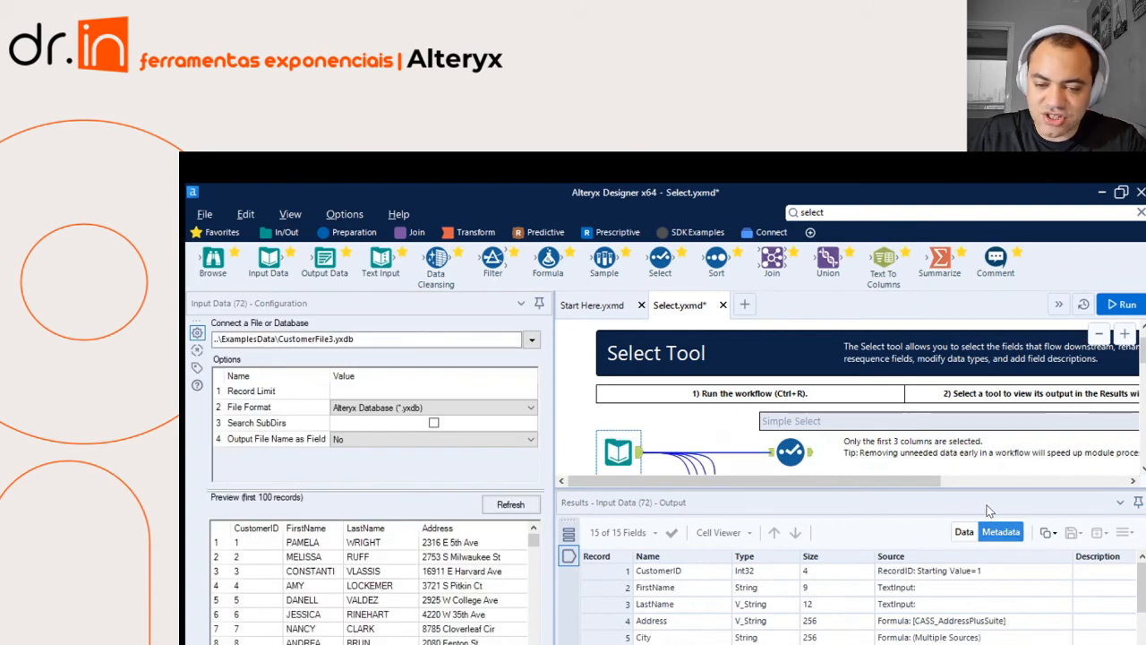
pyautogui.click(789, 445)
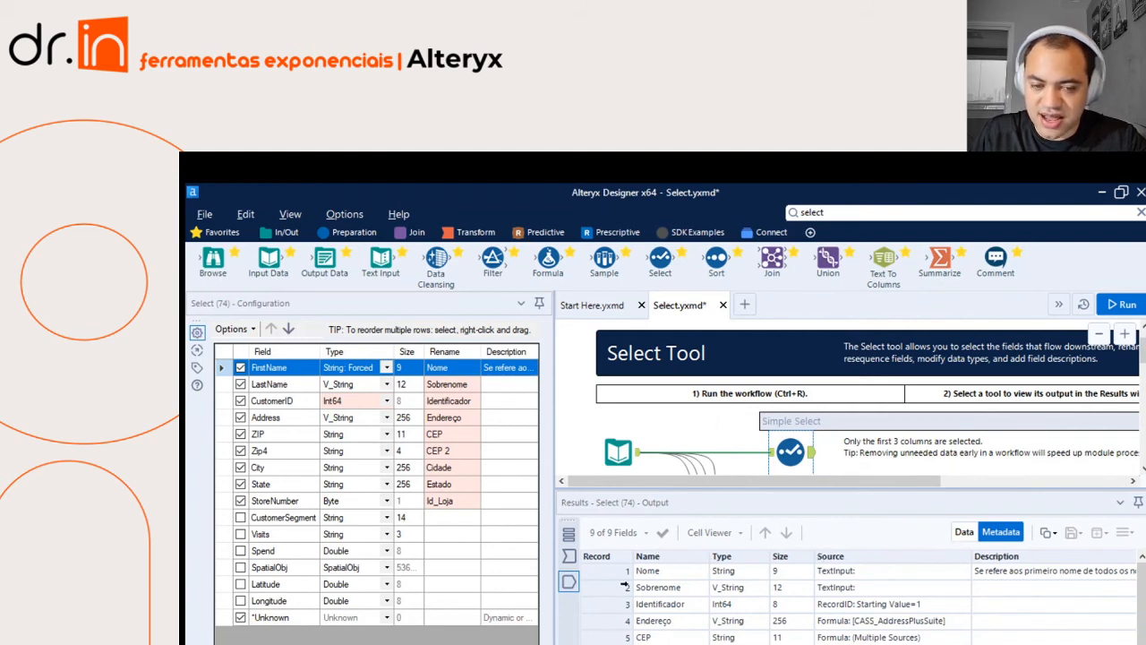
pyautogui.click(663, 543)
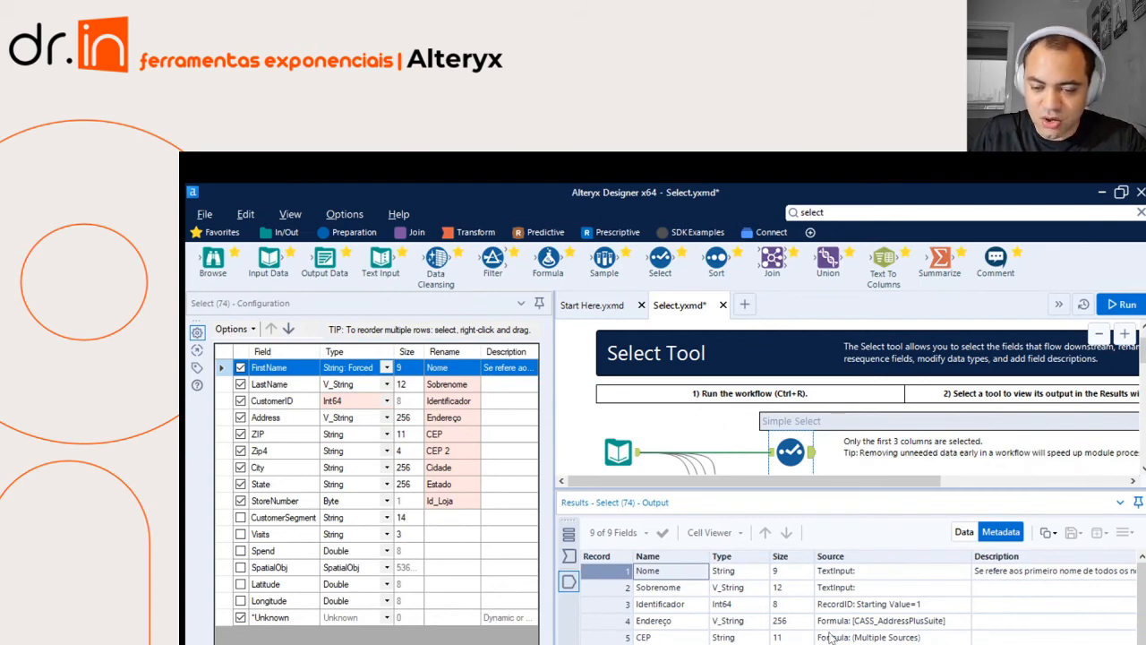
pyautogui.hscroll(2, 850, 600)
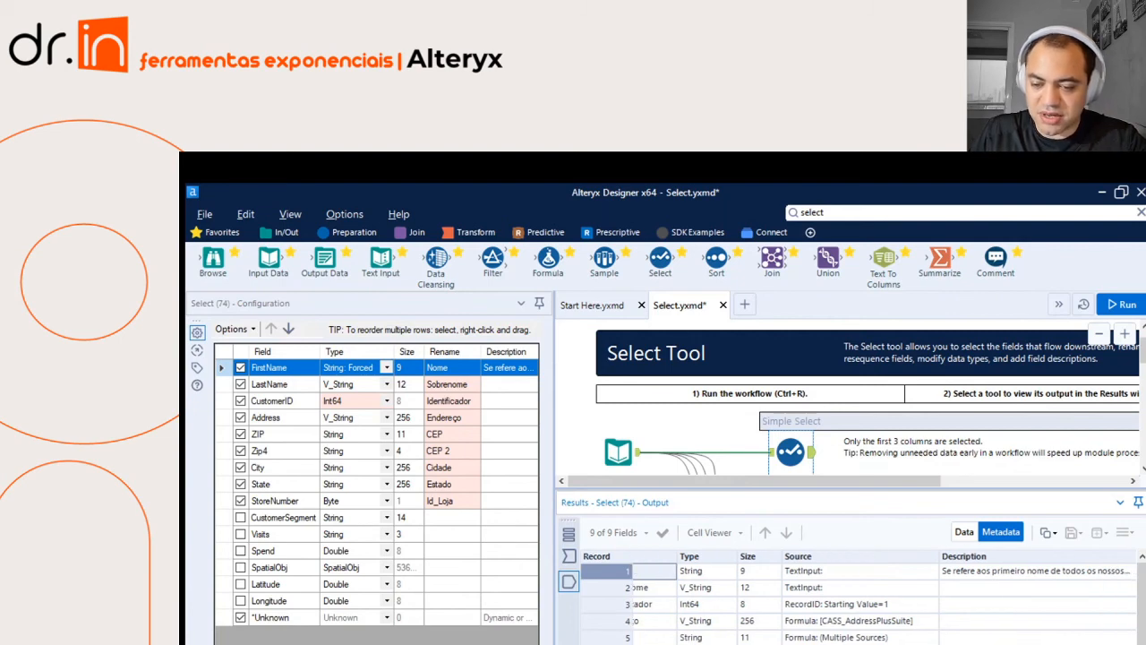
pyautogui.click(1002, 571)
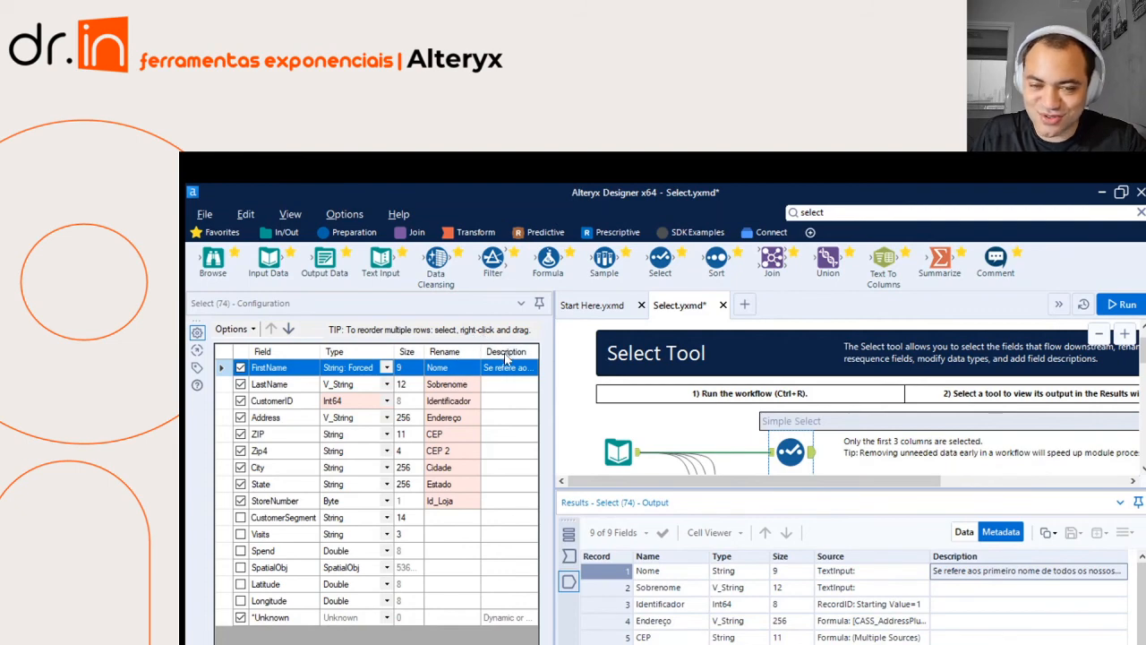
pyautogui.click(505, 384)
pyautogui.click(510, 400)
pyautogui.click(507, 434)
pyautogui.press('Down')
pyautogui.press('Down')
pyautogui.press('Down')
pyautogui.press('Down')
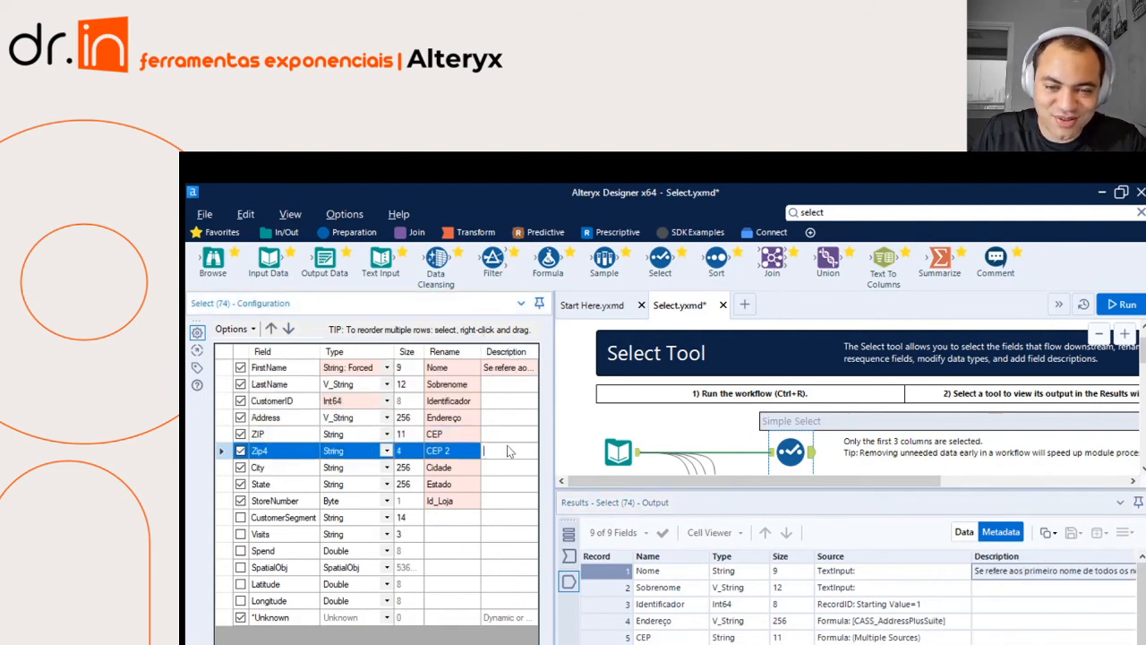
pyautogui.click(512, 365)
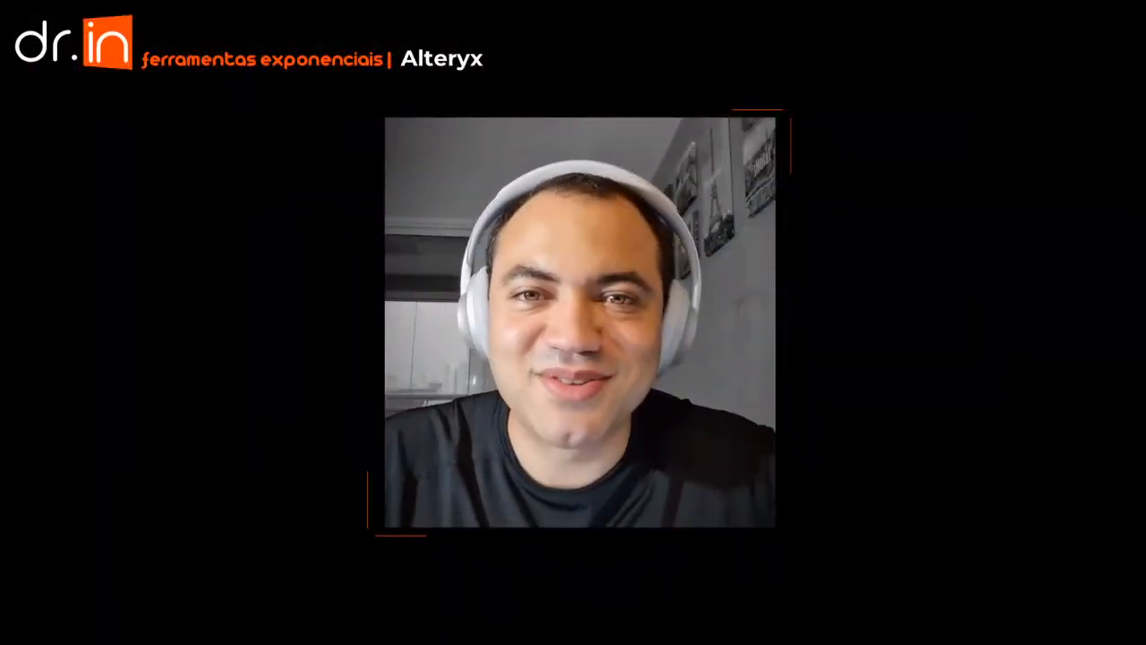